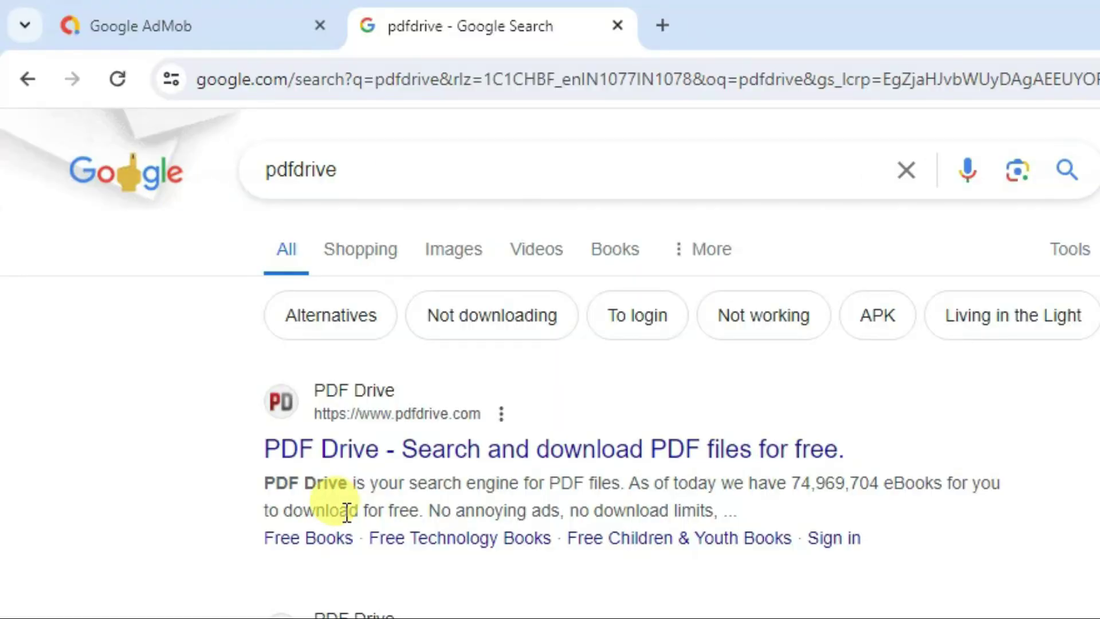
- Open PDF Drive from the search results and browse to the Finance books
click(456, 455)
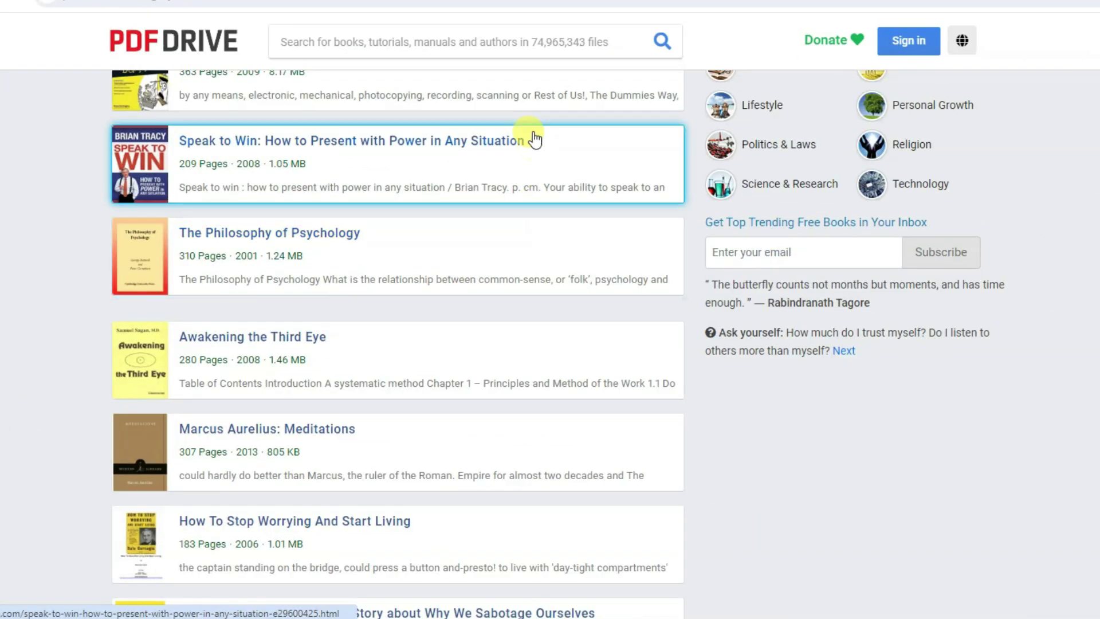
scroll(530, 134, down, 3)
scroll(533, 133, down, 15)
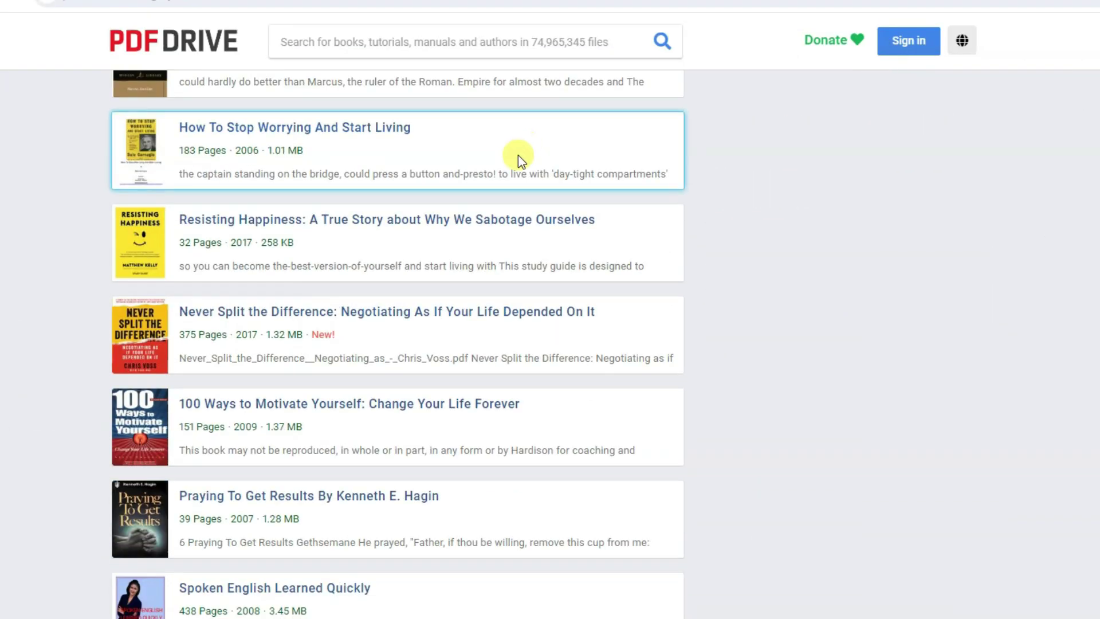
scroll(508, 304, down, 5)
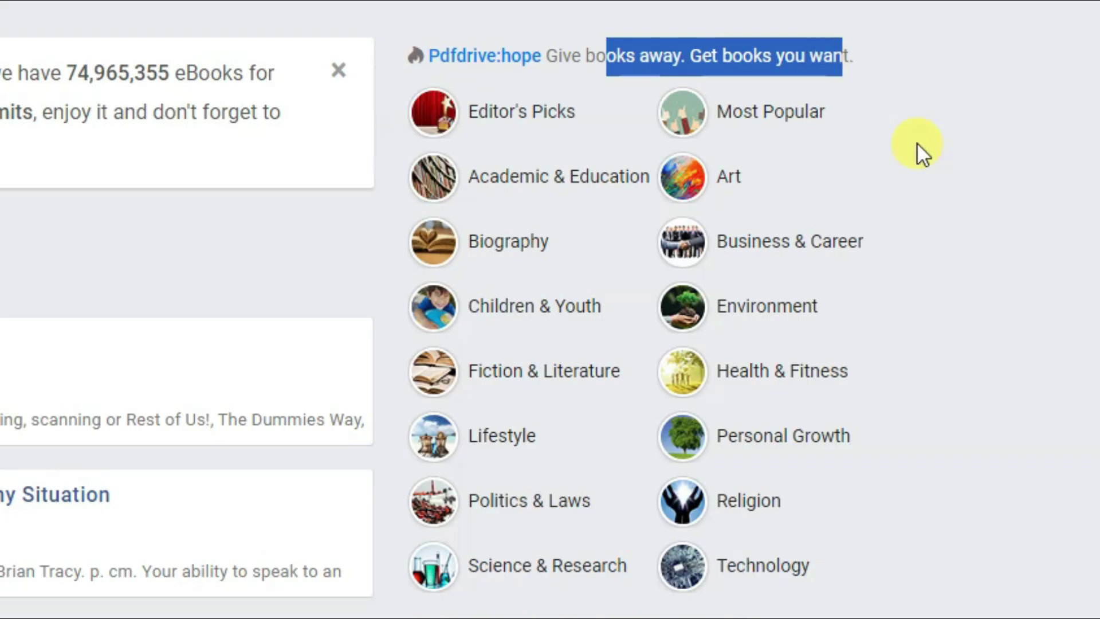
click(917, 143)
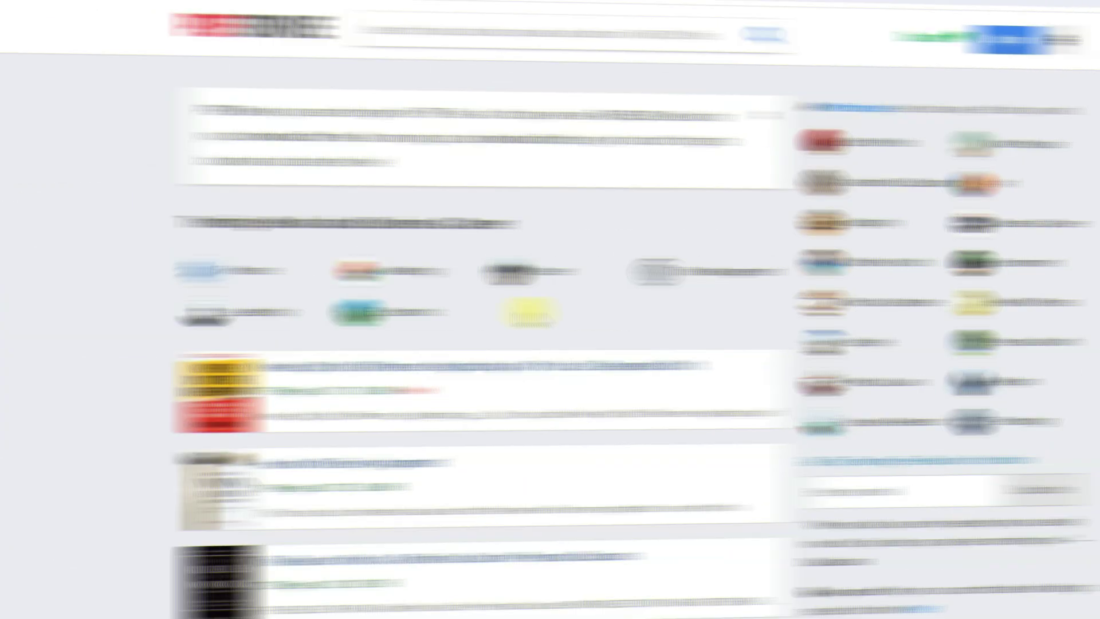
scroll(449, 348, down, 7)
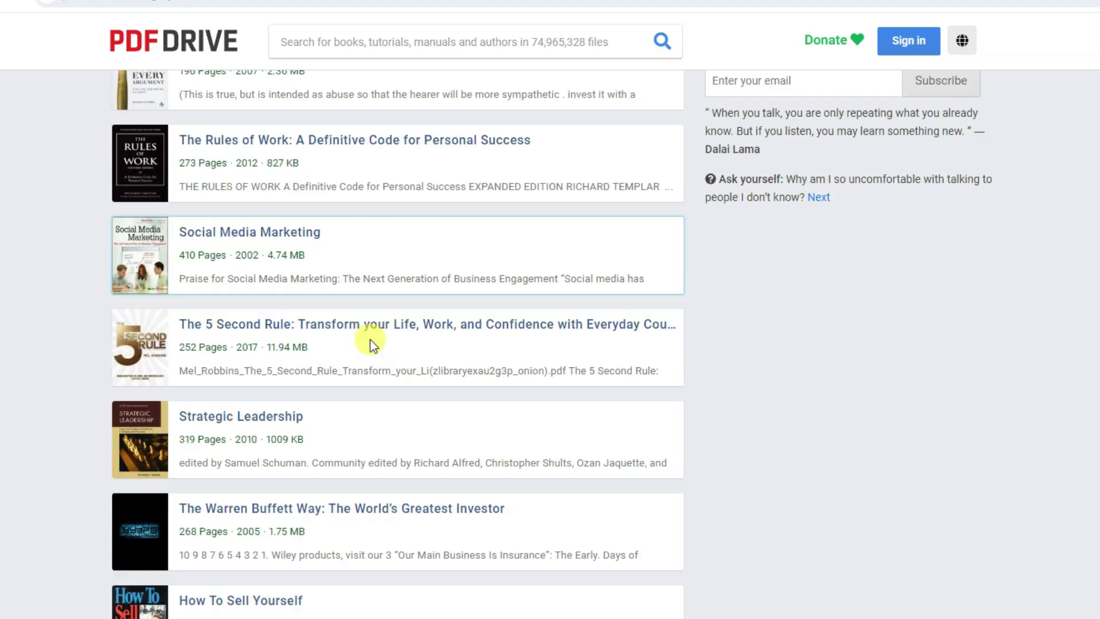
scroll(371, 344, down, 6)
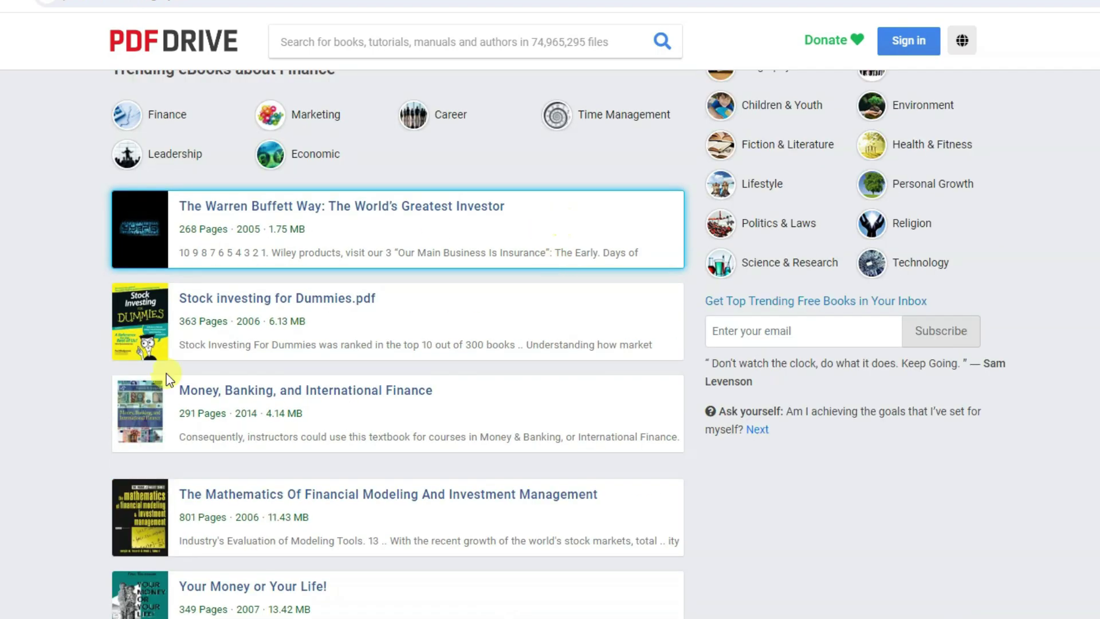
- Download 'Money, Banking, and International Finance' as a PDF
click(277, 387)
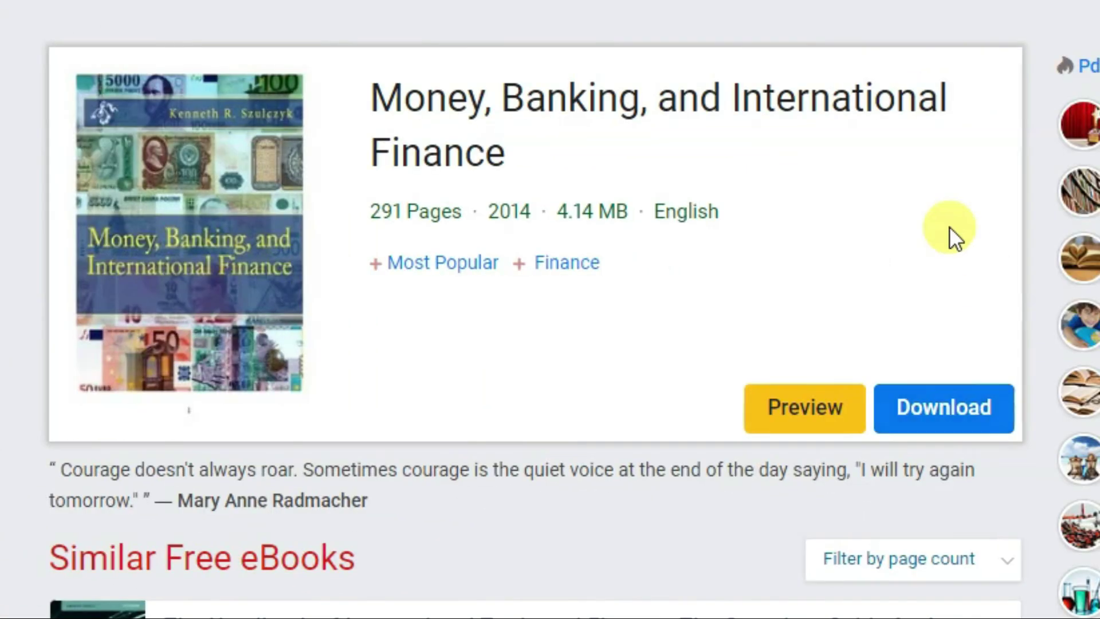
click(967, 409)
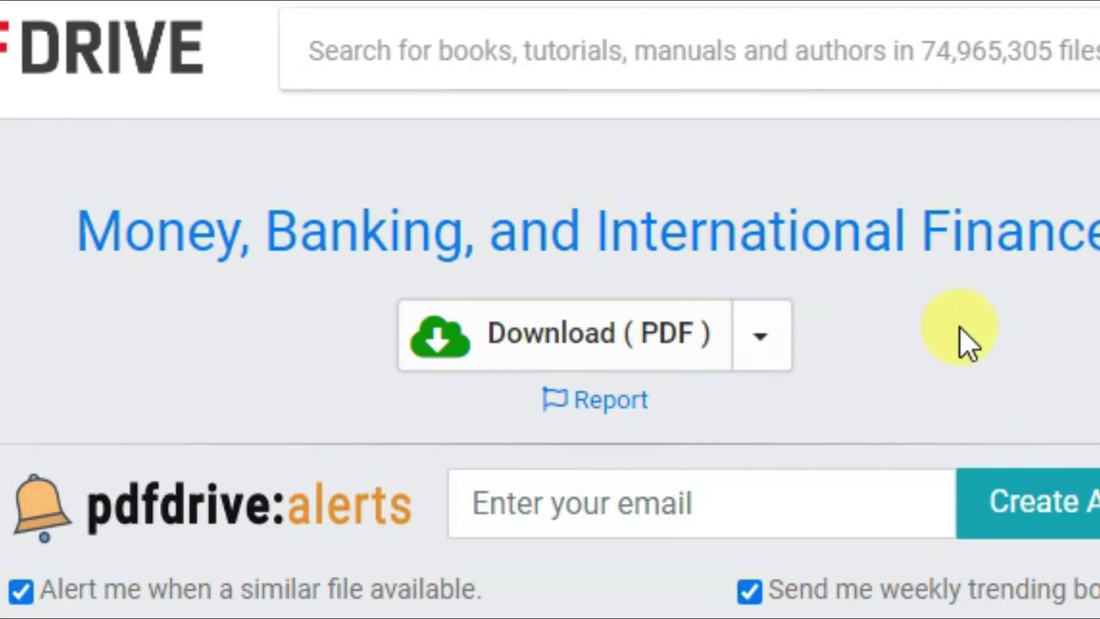
click(676, 338)
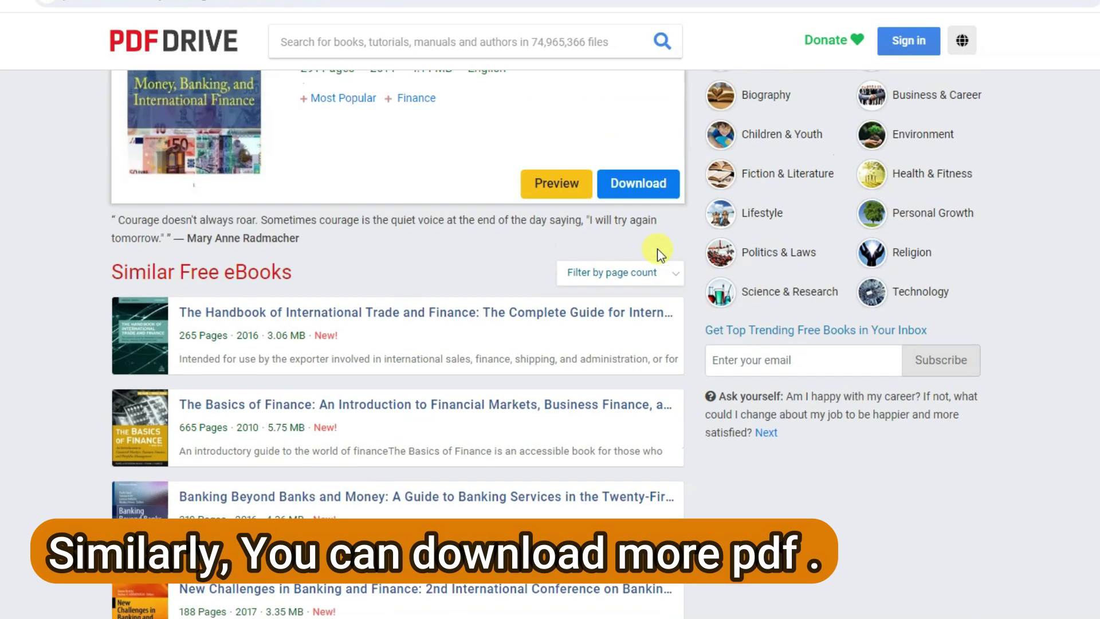
scroll(659, 253, up, 1)
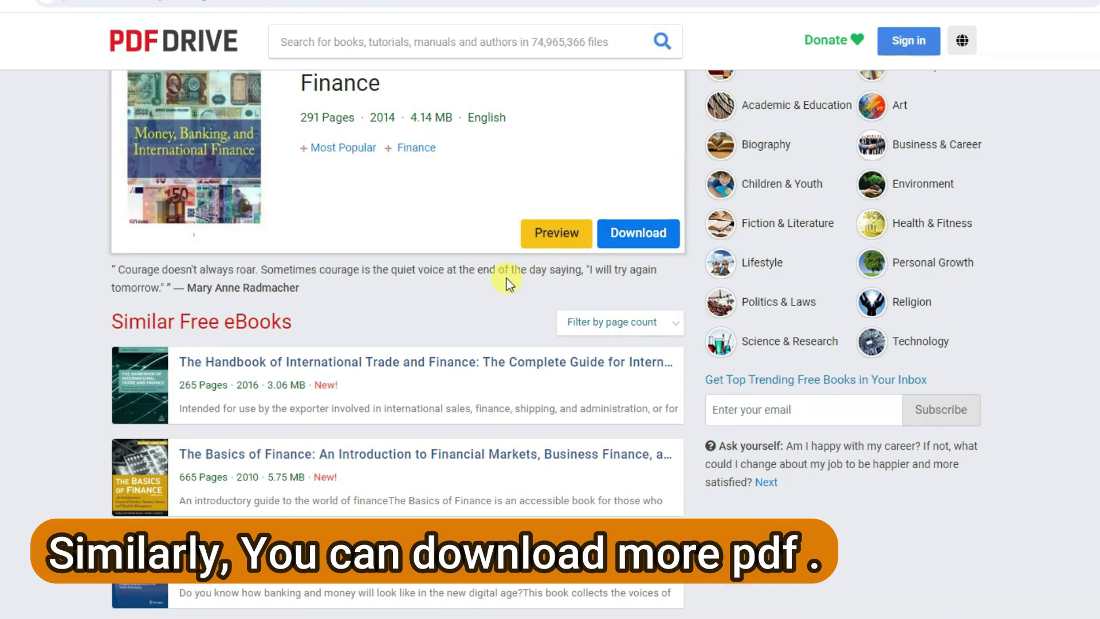
scroll(507, 283, down, 5)
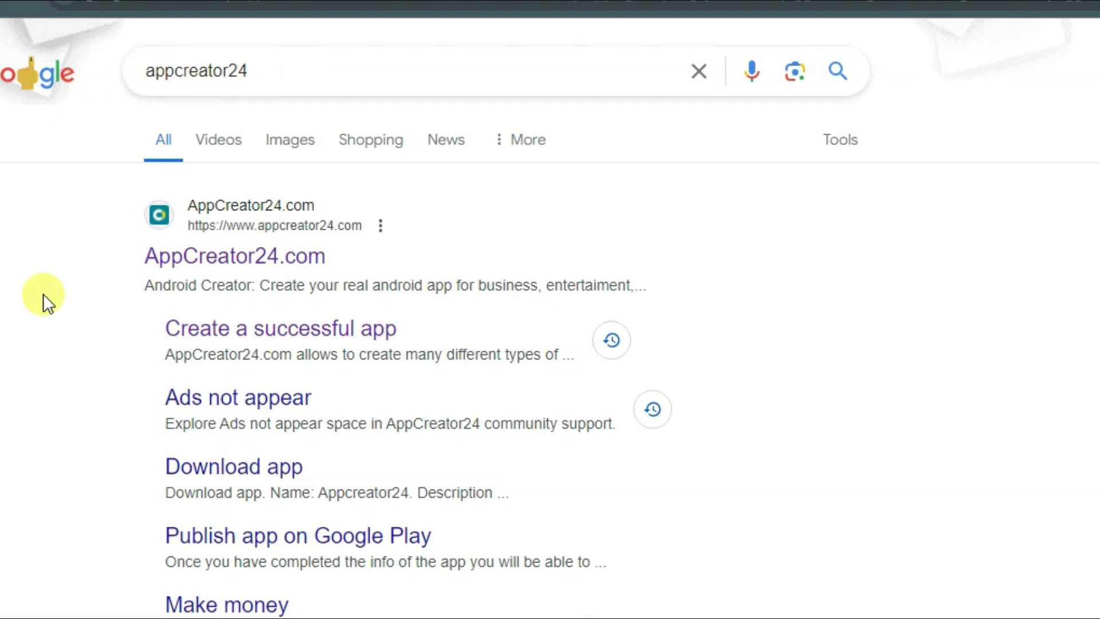
- Open AppCreator24.com from Google and accept the terms of service to sign in
click(220, 257)
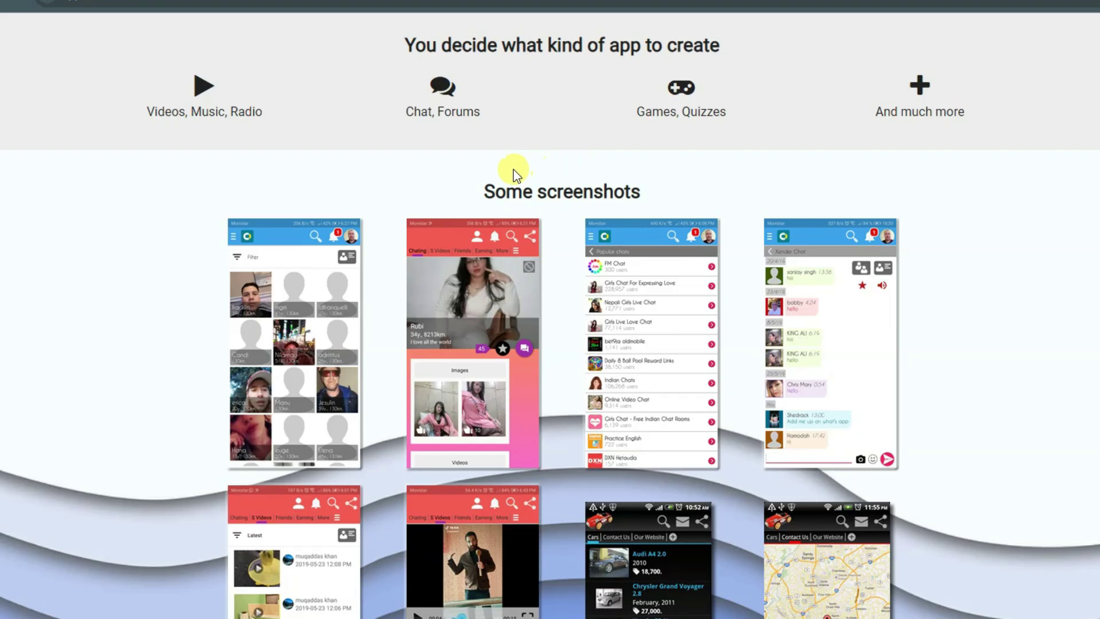
scroll(560, 189, up, 1)
scroll(673, 227, down, 5)
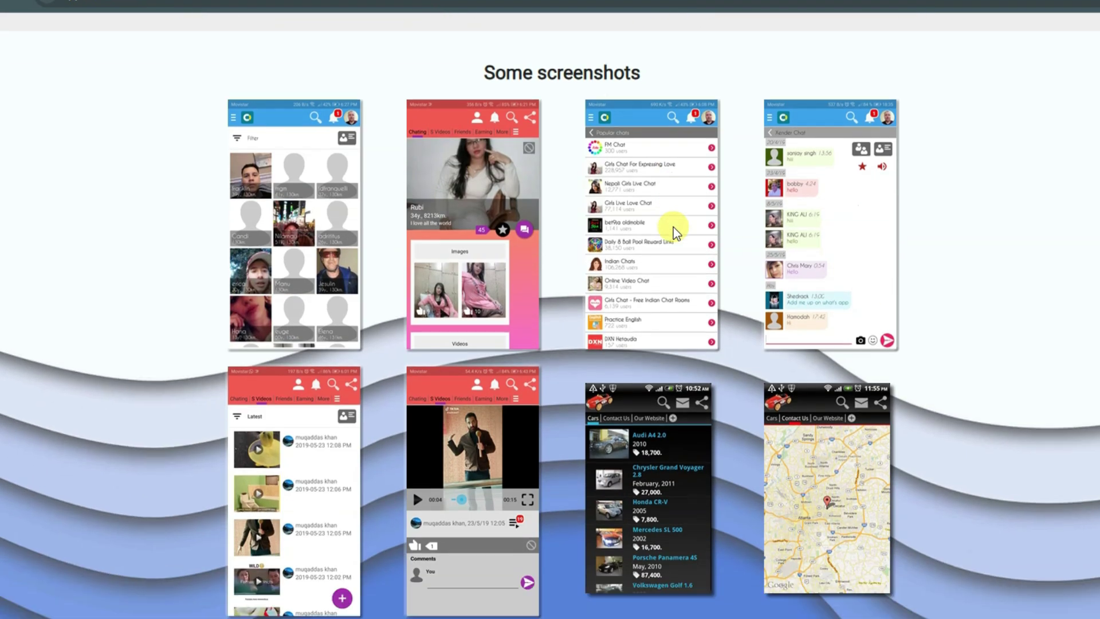
scroll(174, 283, up, 6)
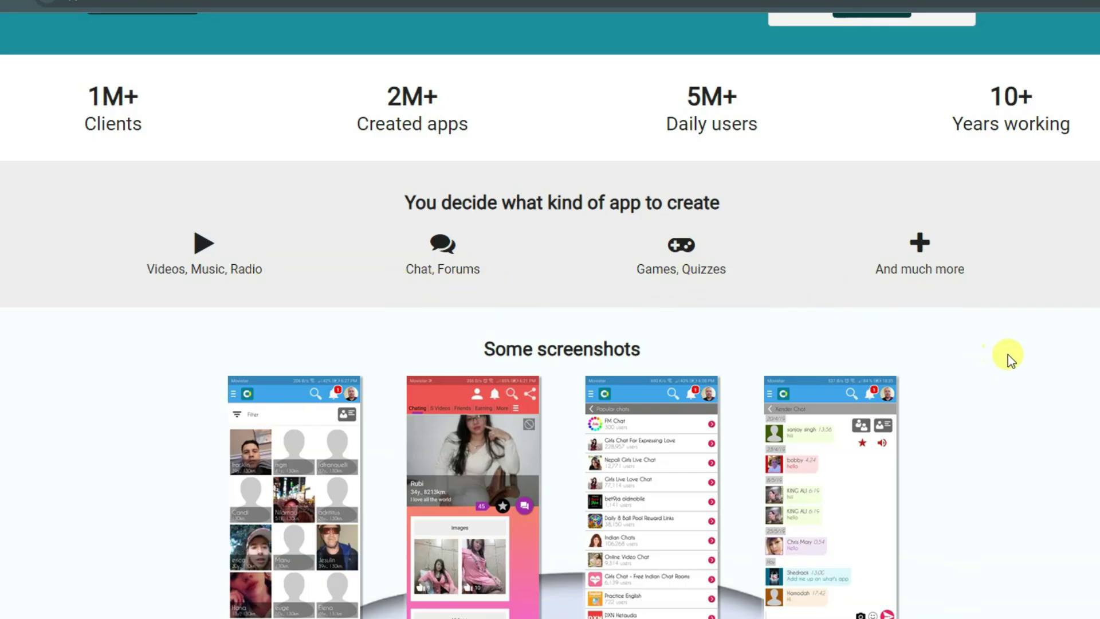
scroll(1007, 356, down, 13)
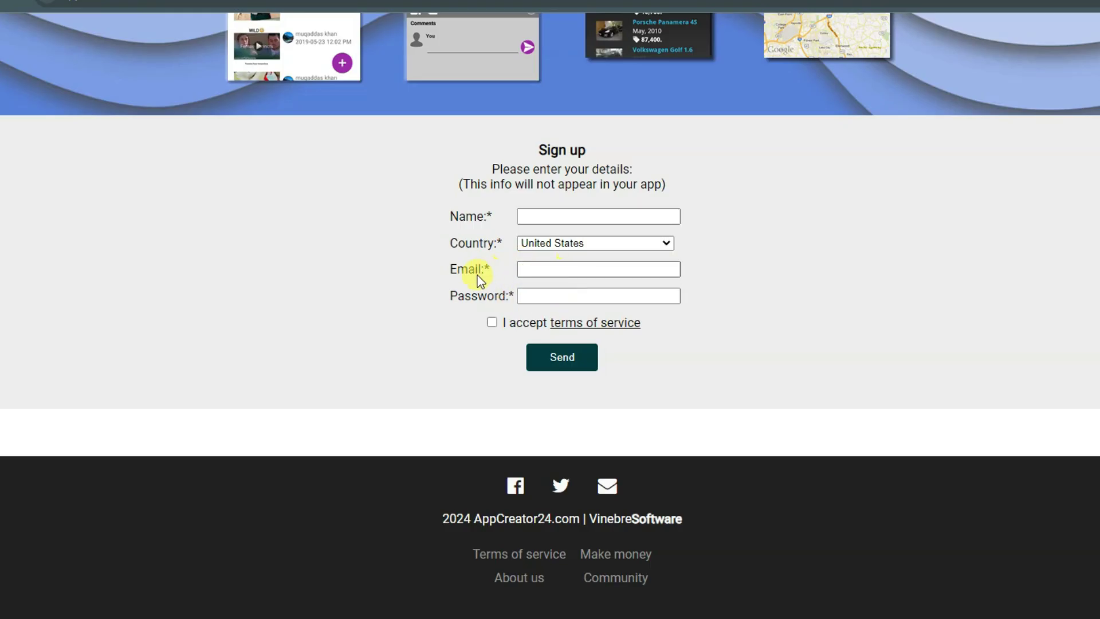
click(494, 325)
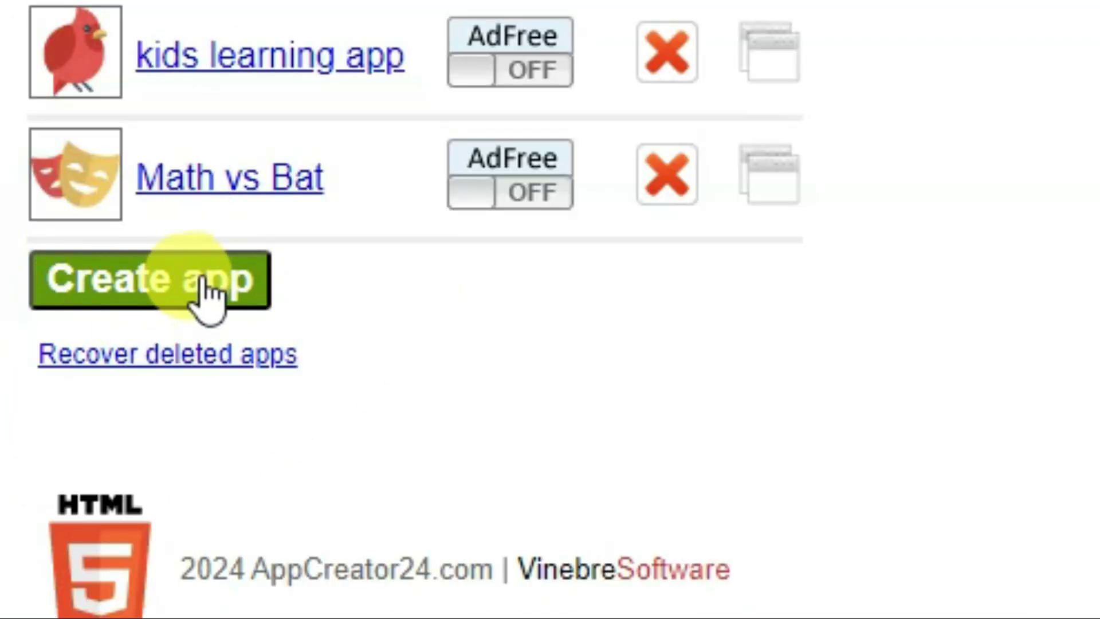
- Start a new app 'Business and Finance' with the green notebook icon, English, and a pasted description
click(200, 277)
click(221, 212)
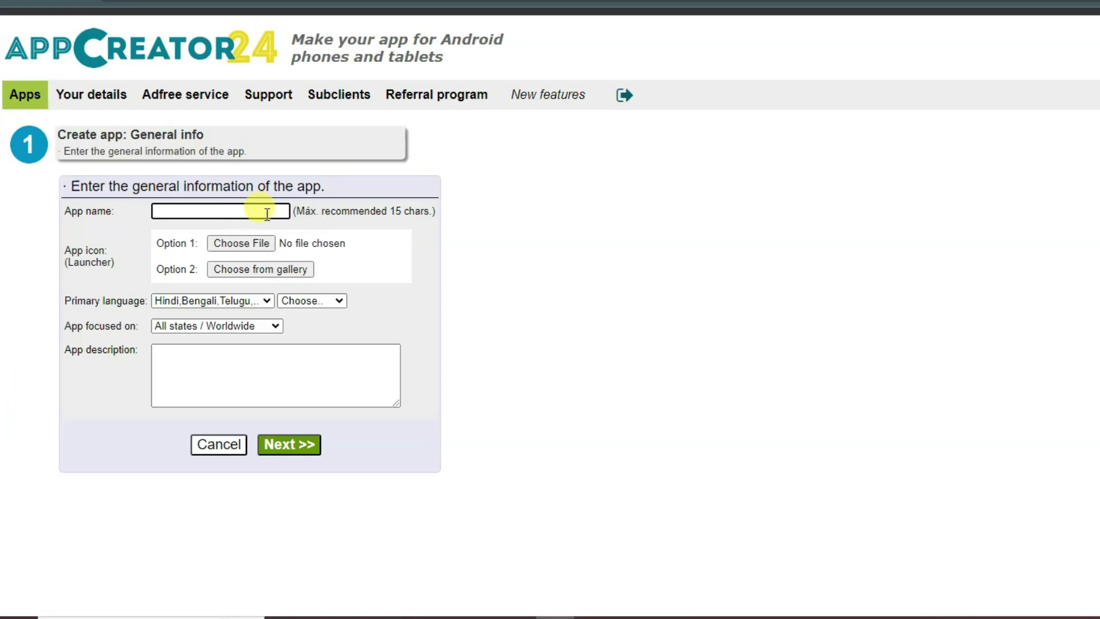
text(Business and Finance)
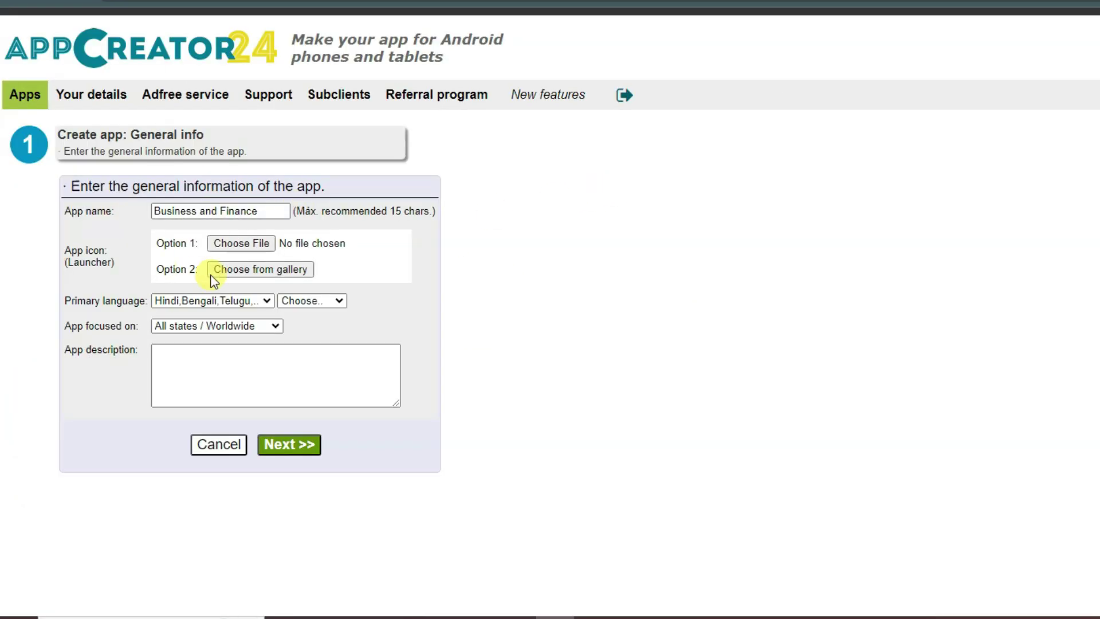
click(283, 269)
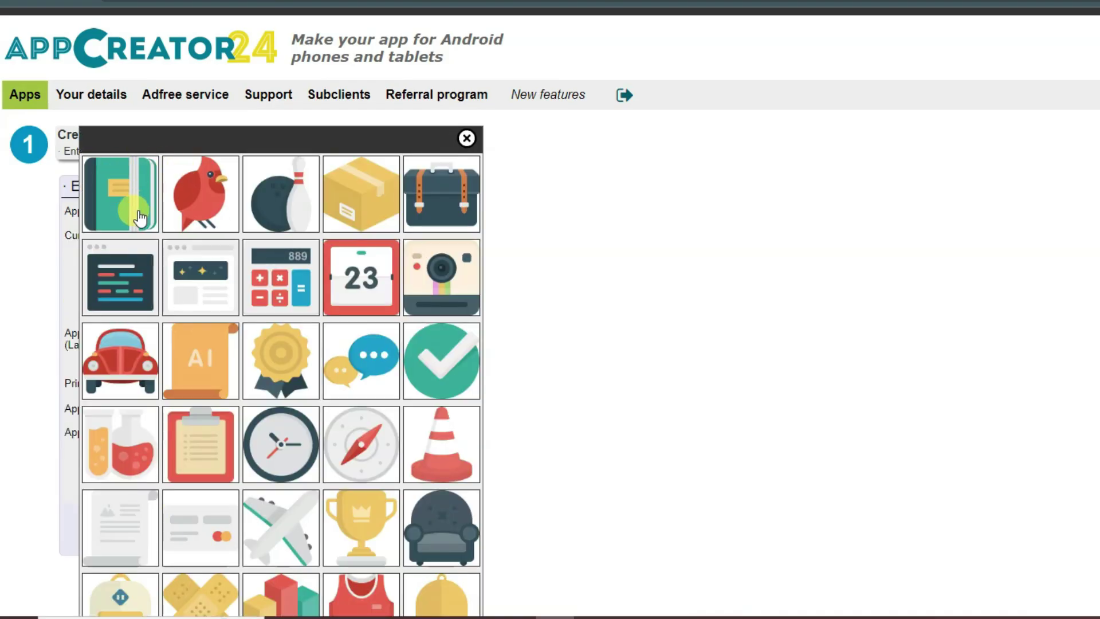
click(125, 189)
click(331, 306)
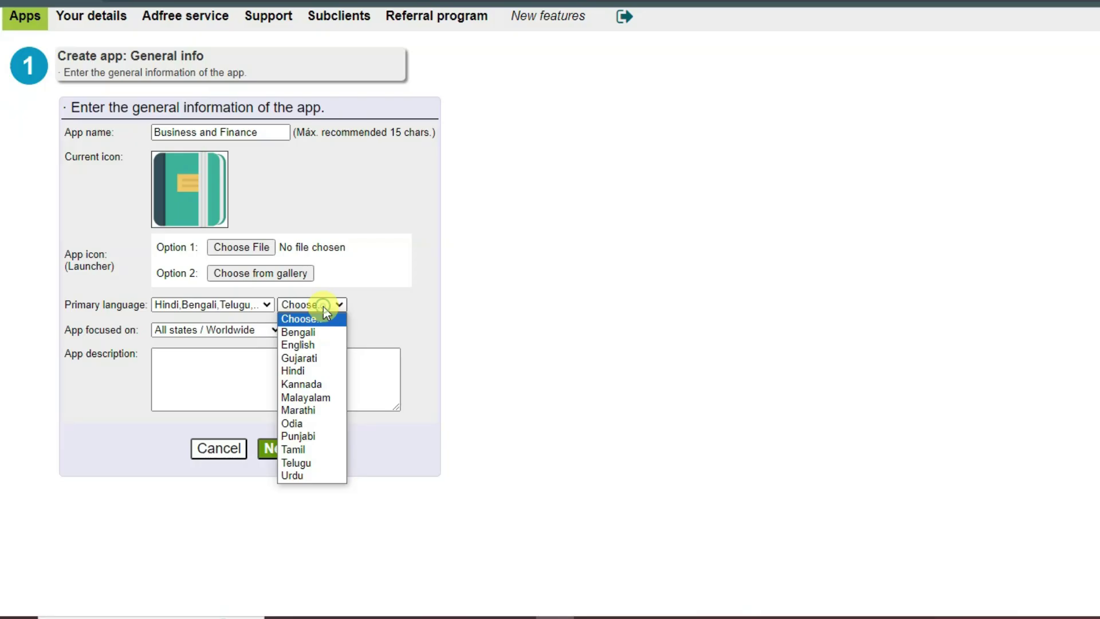
click(361, 343)
click(237, 355)
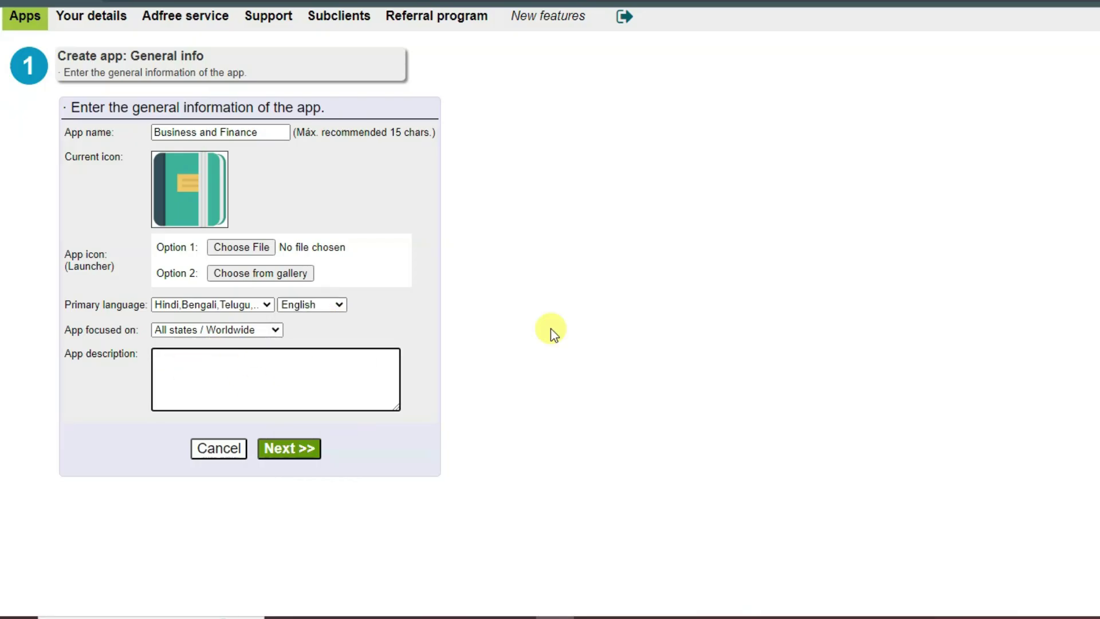
text(You can learn about business and finance. I have added 5 ebook to learn)
- Create it as an empty app and open its sections list in the app manager
click(302, 452)
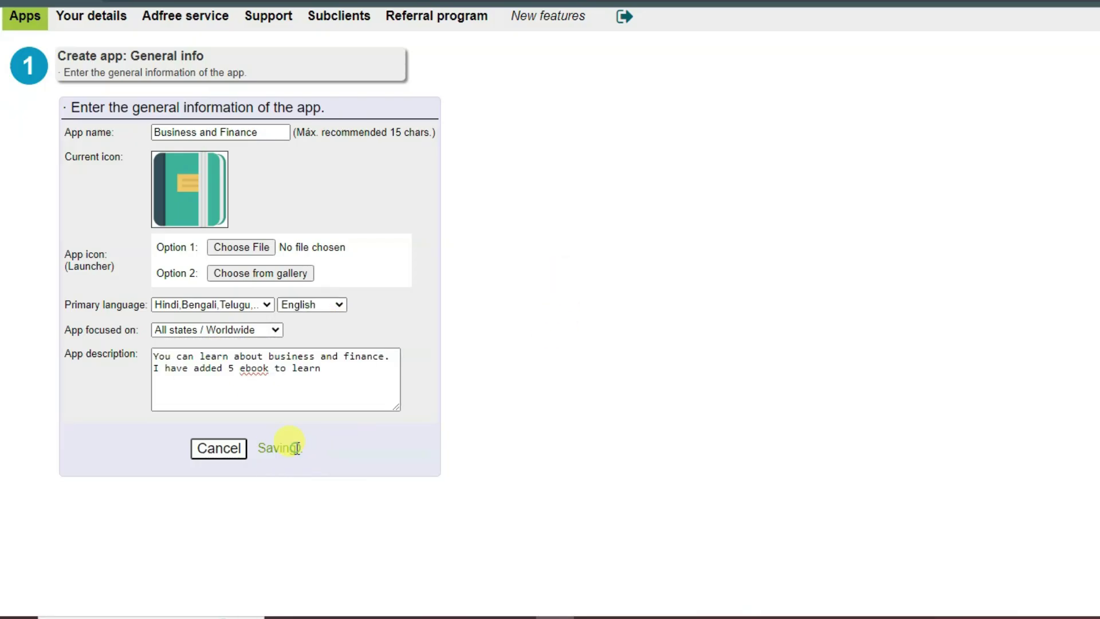
click(235, 498)
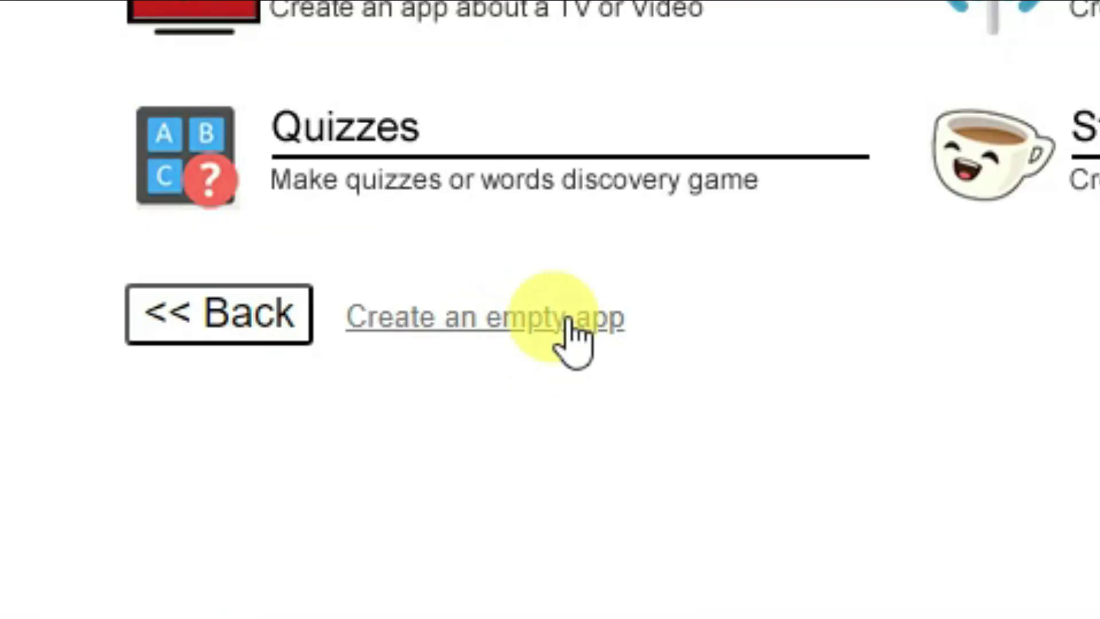
click(519, 325)
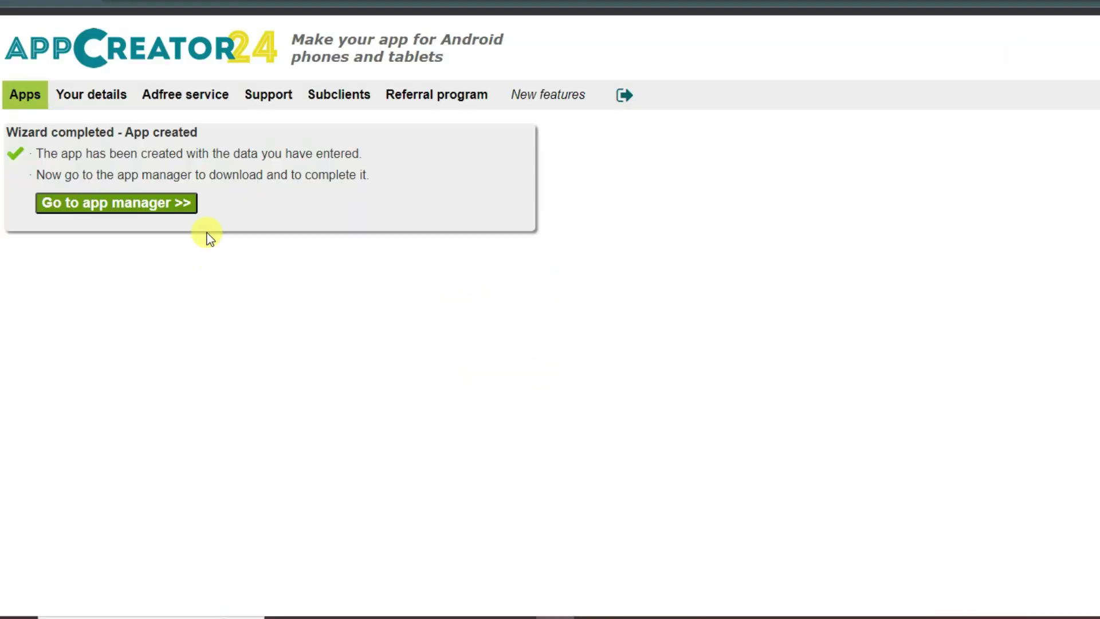
click(141, 206)
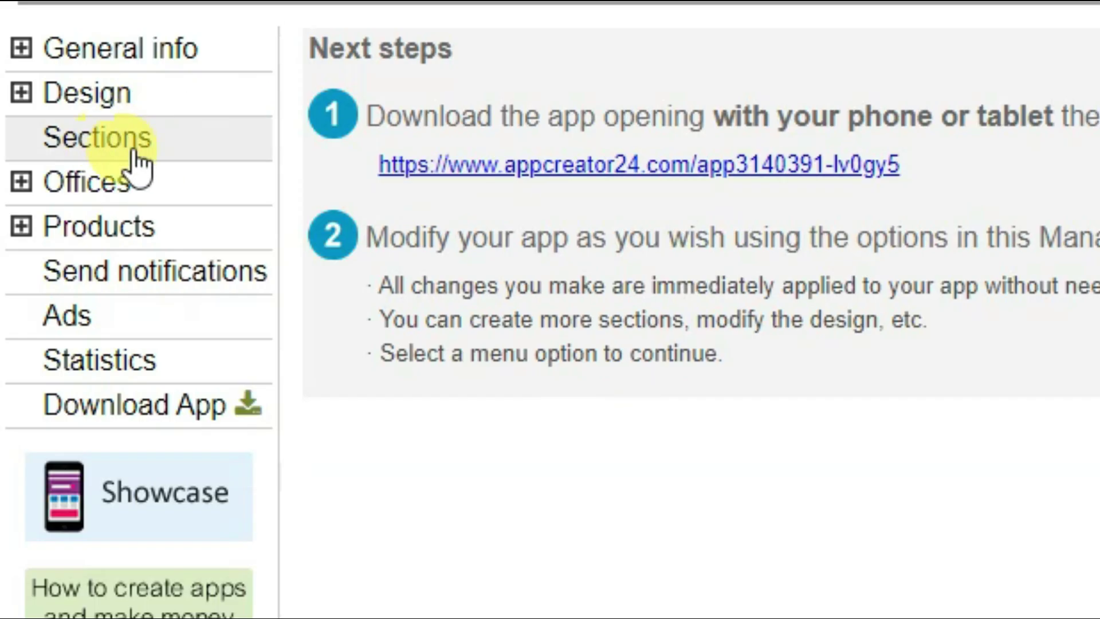
click(133, 148)
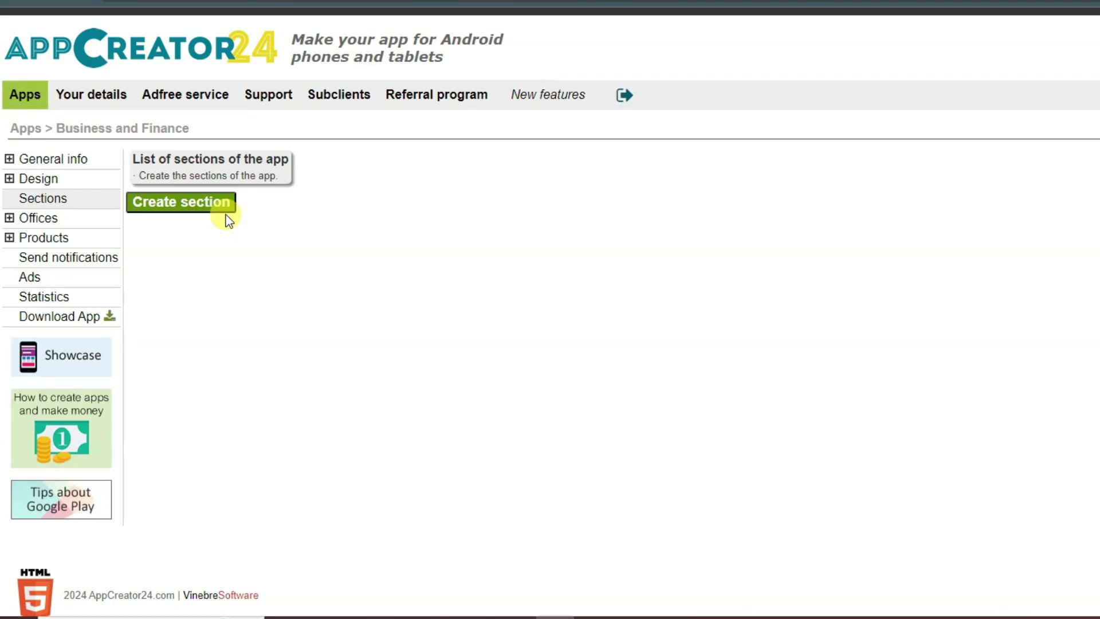
- Add and save a 'Stock Invest' PDF section with the Stock investing for Dummies file
click(187, 207)
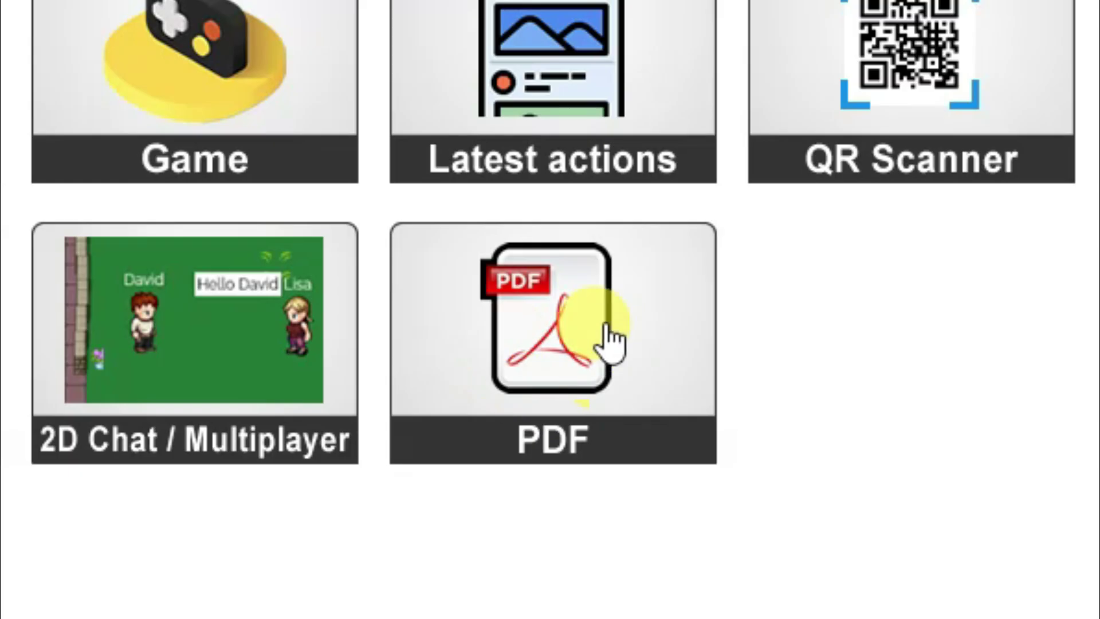
click(579, 361)
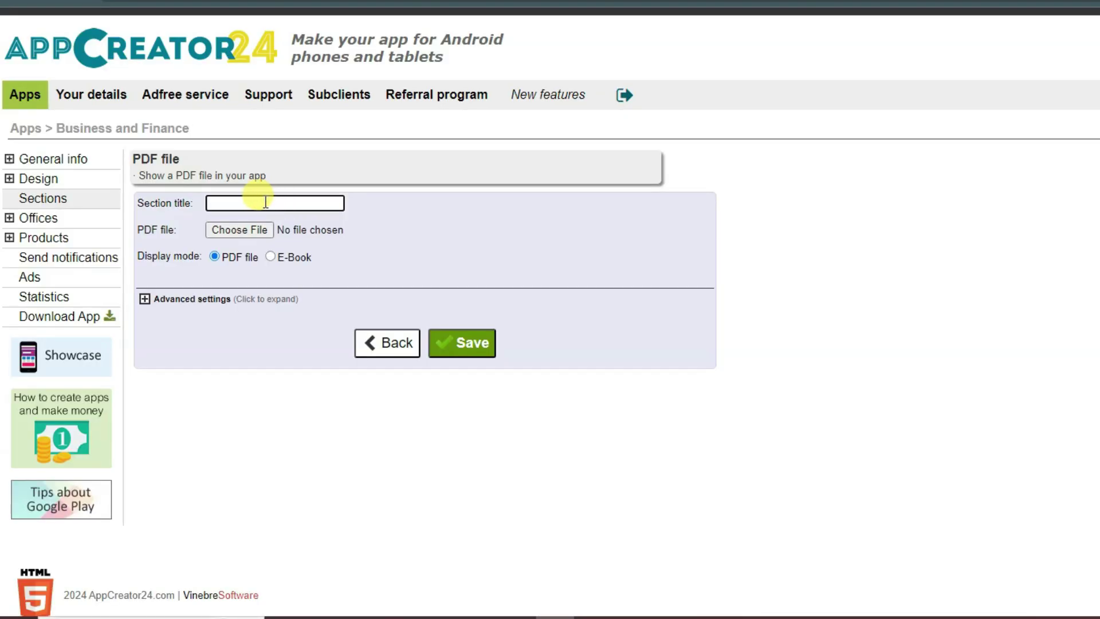
click(243, 232)
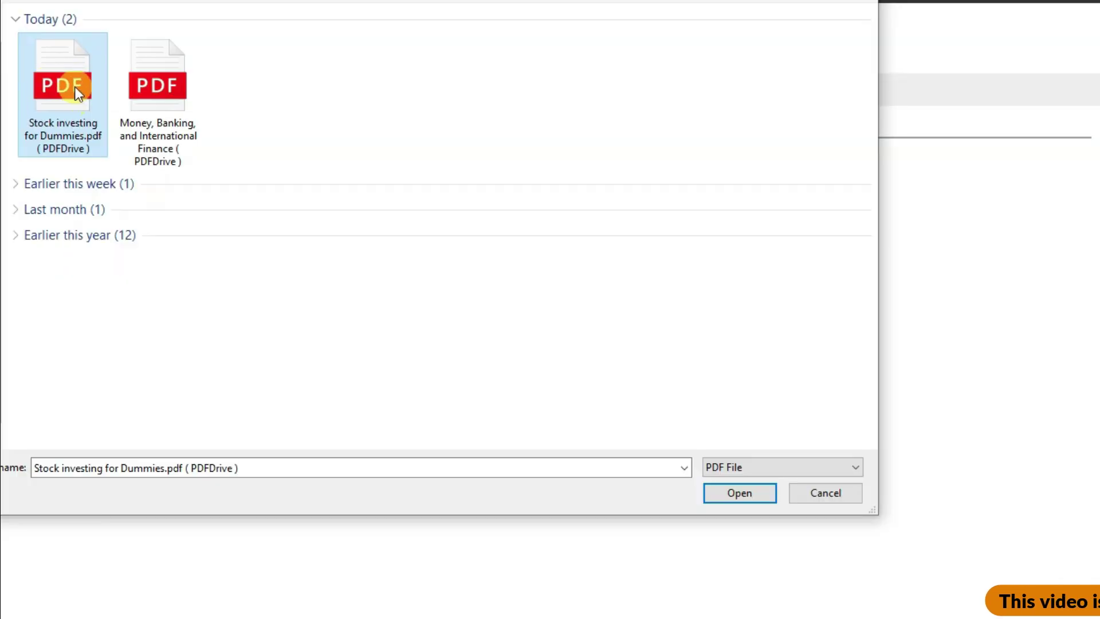
click(736, 494)
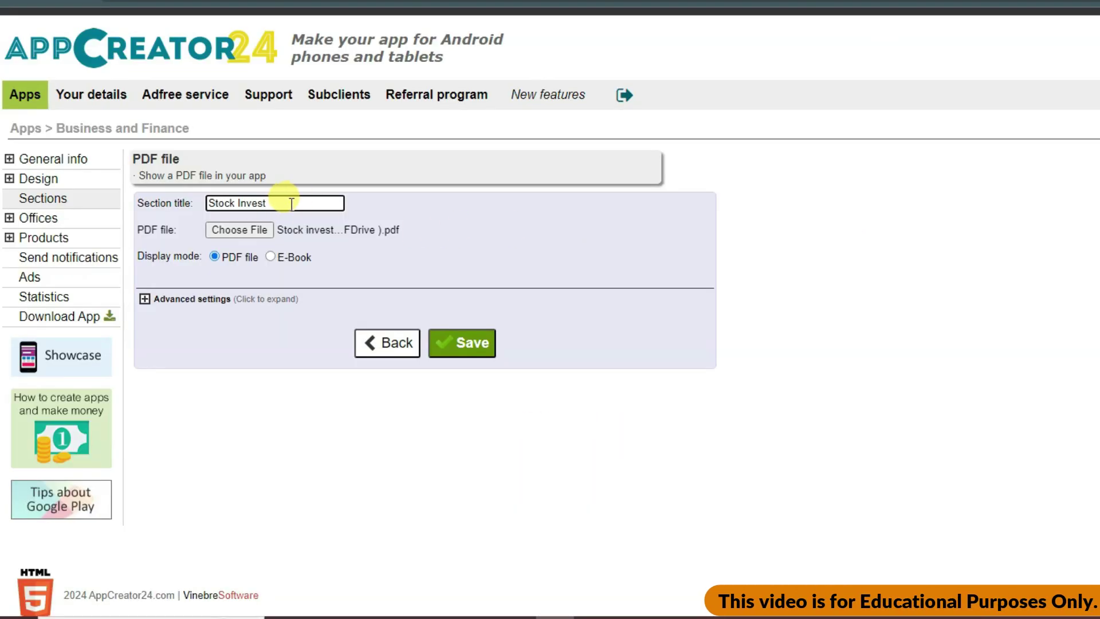
click(478, 345)
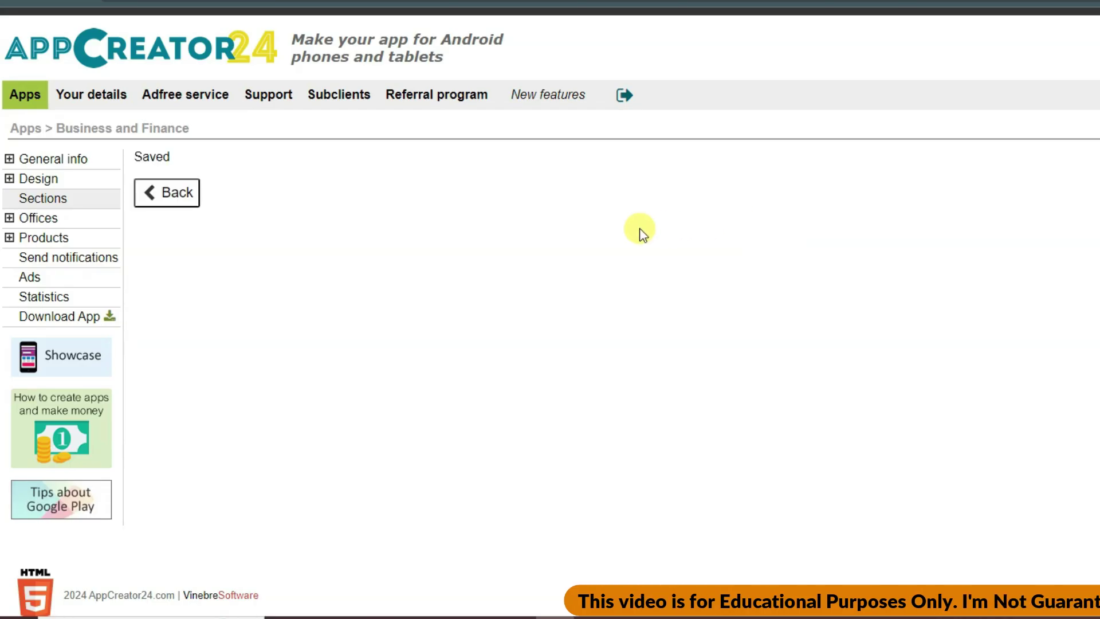
click(179, 195)
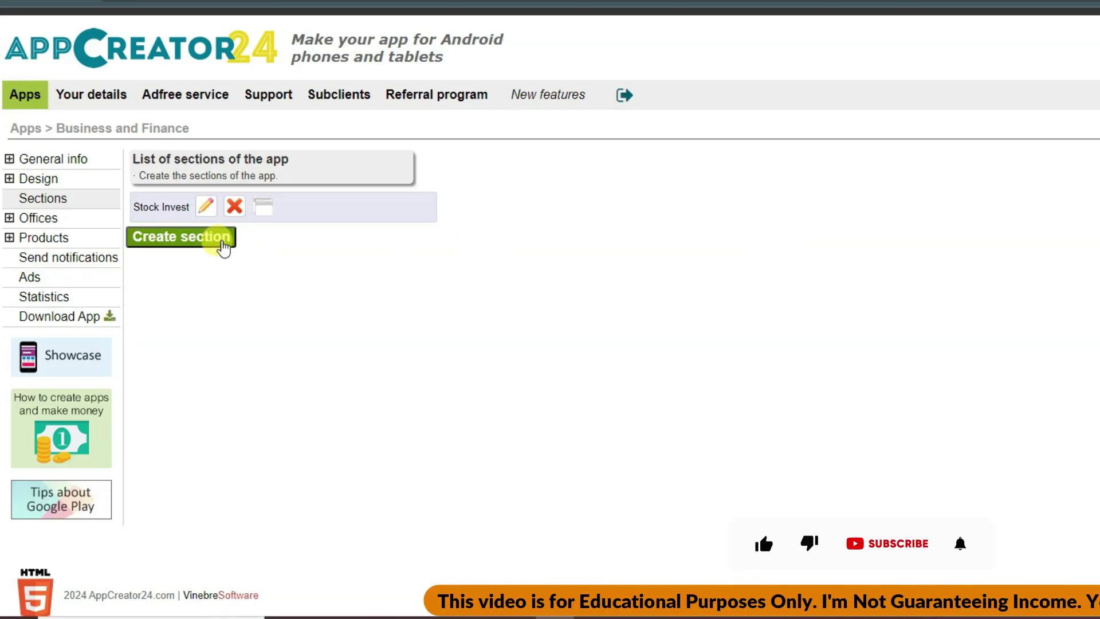
- Save a PDF section titled 'money' holding the Money, Banking, and International Finance PDF
click(191, 238)
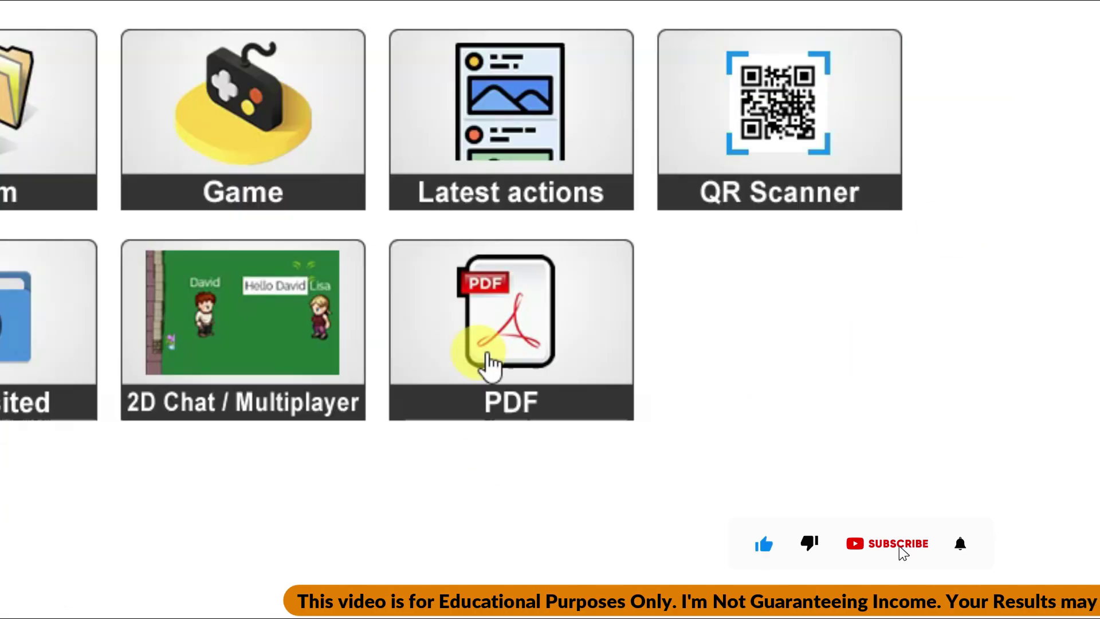
click(545, 358)
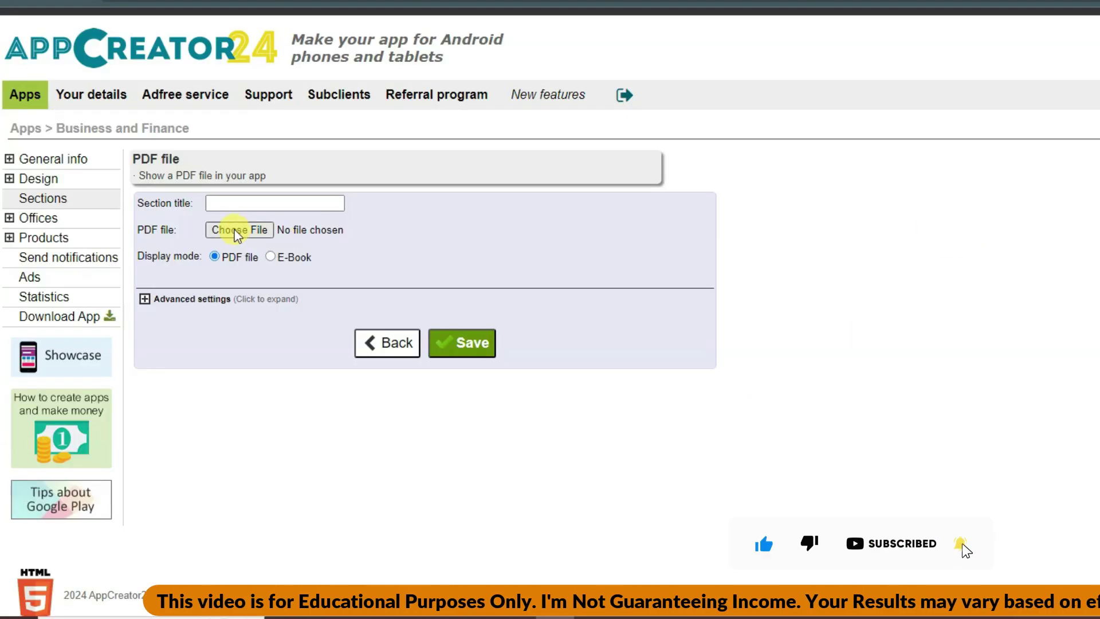
click(237, 229)
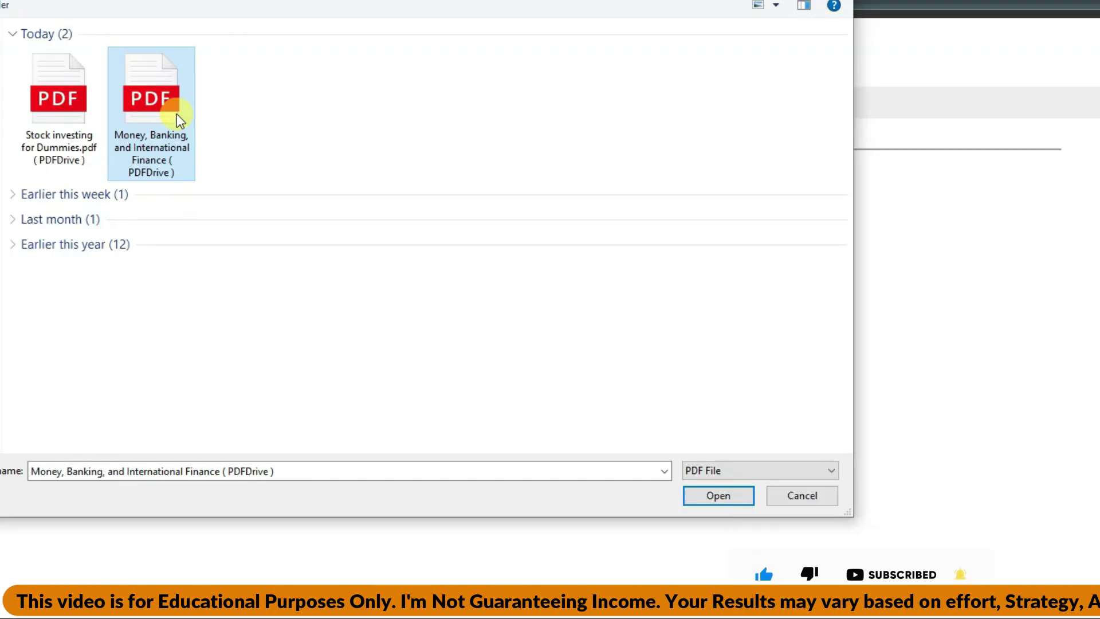
click(717, 496)
click(254, 204)
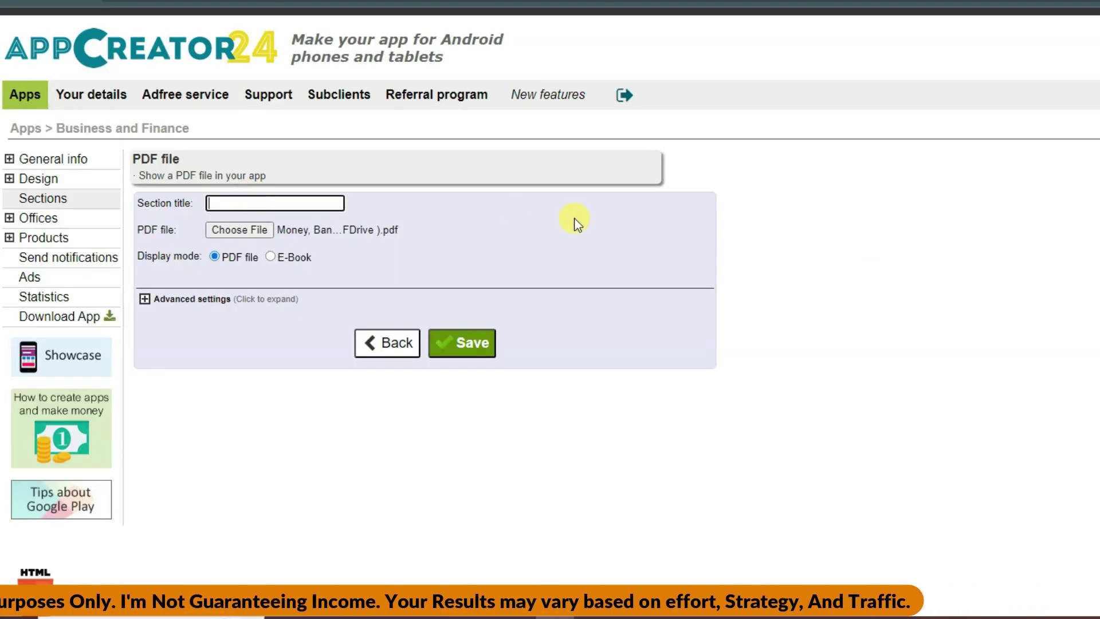
click(471, 347)
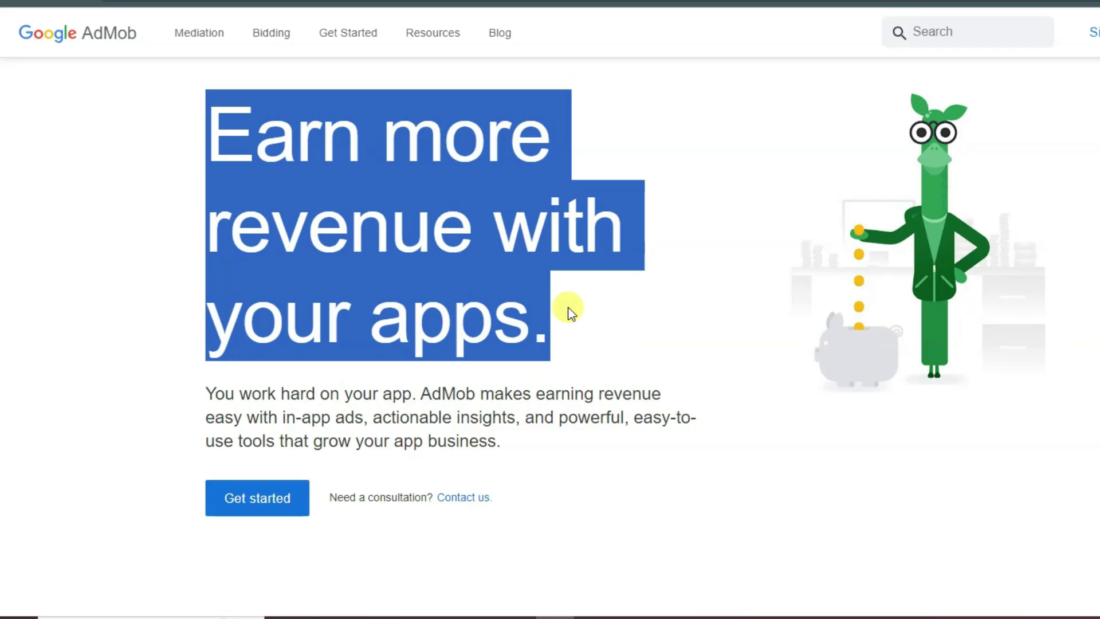
- Browse the AdMob landing page and revenue calculator, then go to the AdMob console's Apps
click(565, 348)
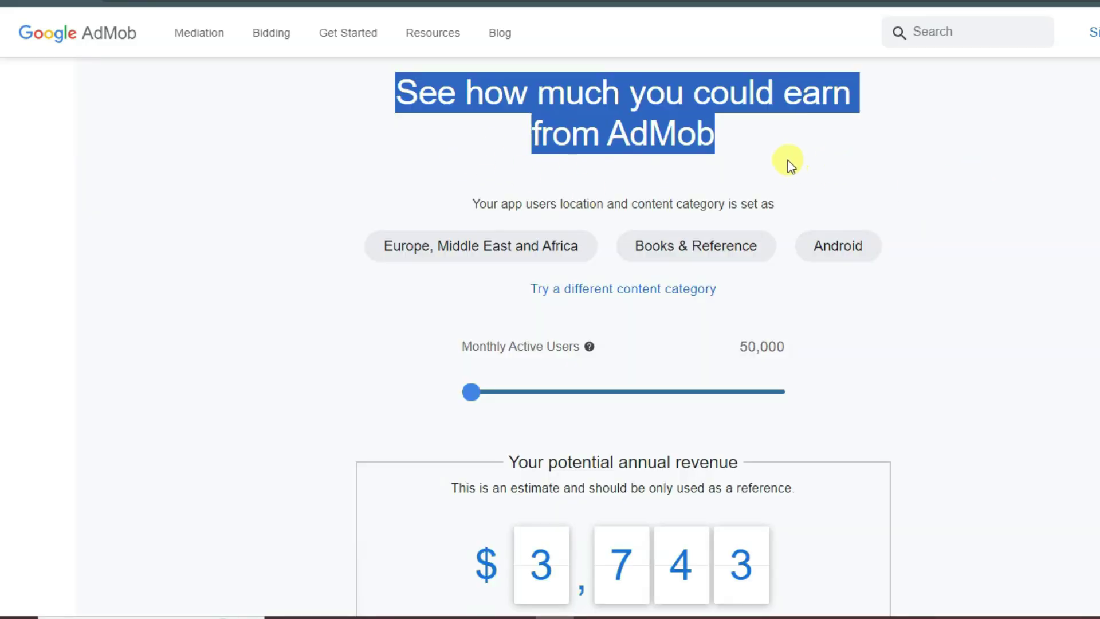
scroll(786, 164, down, 3)
double_click(762, 190)
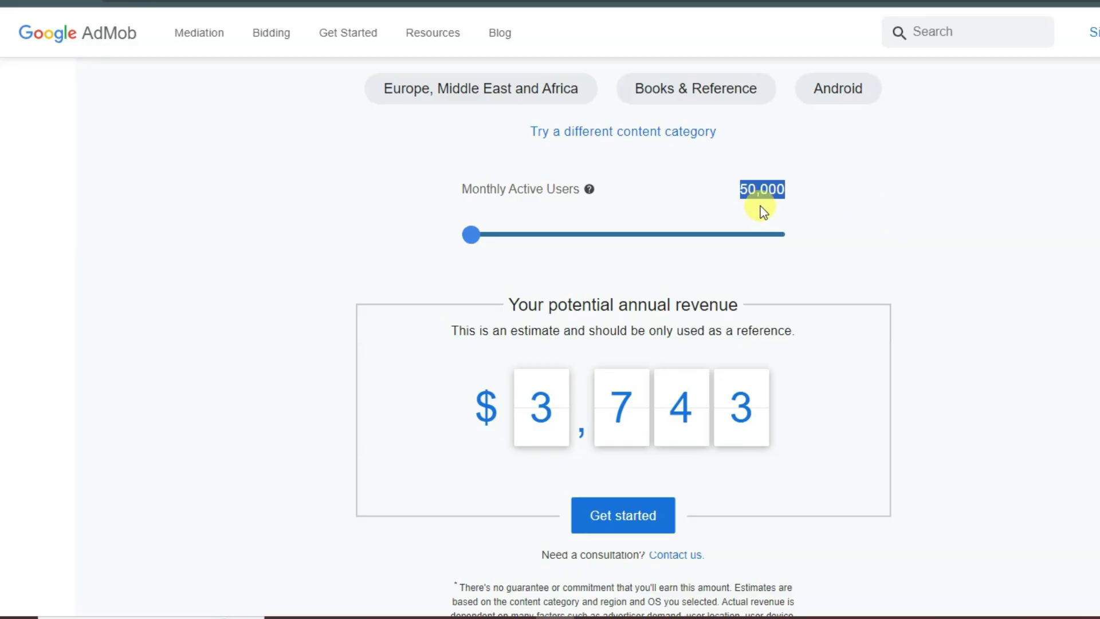
scroll(609, 223, down, 2)
drag(528, 322, 789, 344)
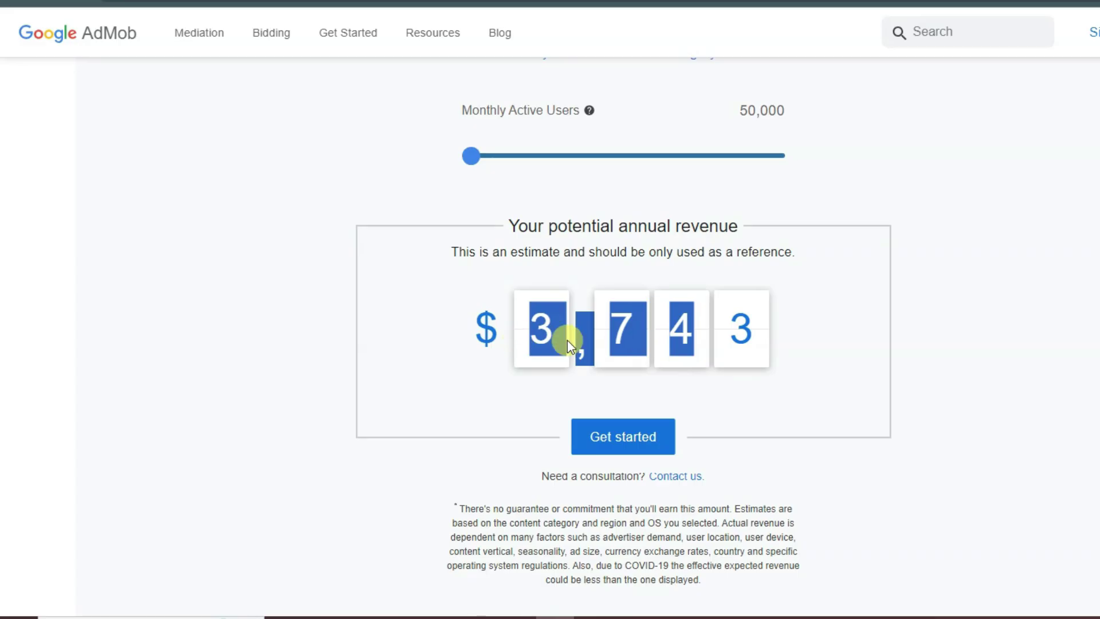
scroll(831, 329, up, 20)
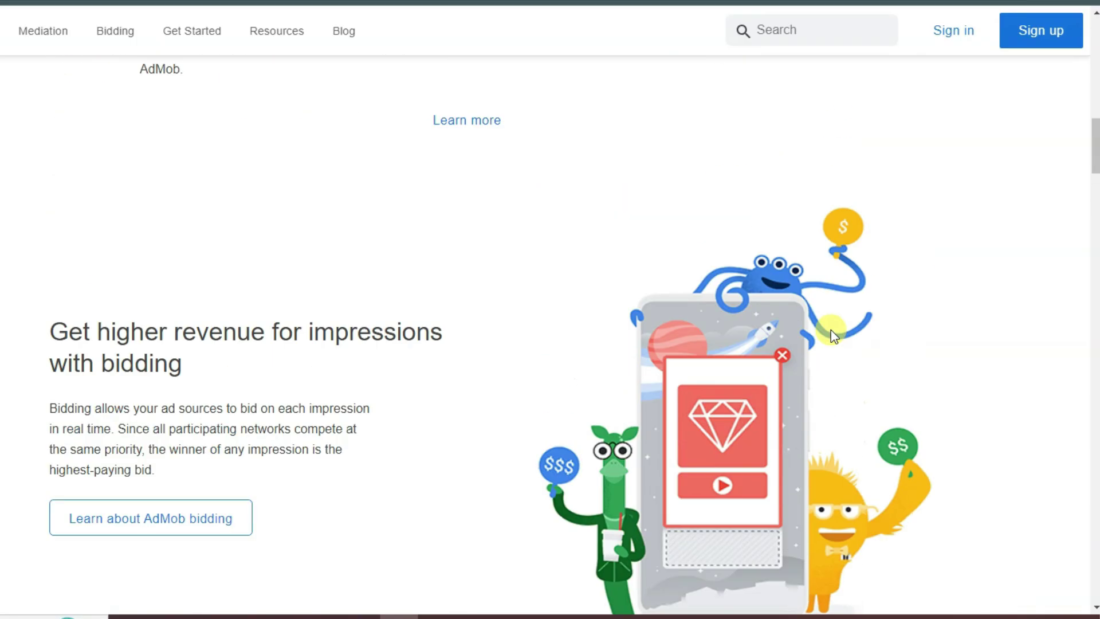
scroll(826, 331, up, 7)
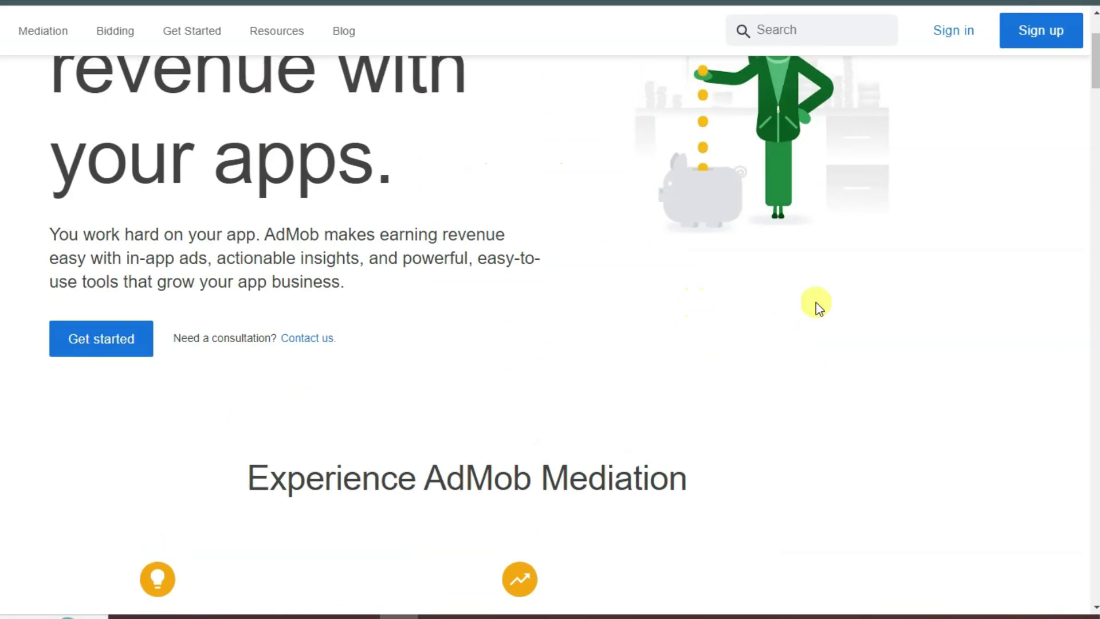
scroll(971, 221, up, 3)
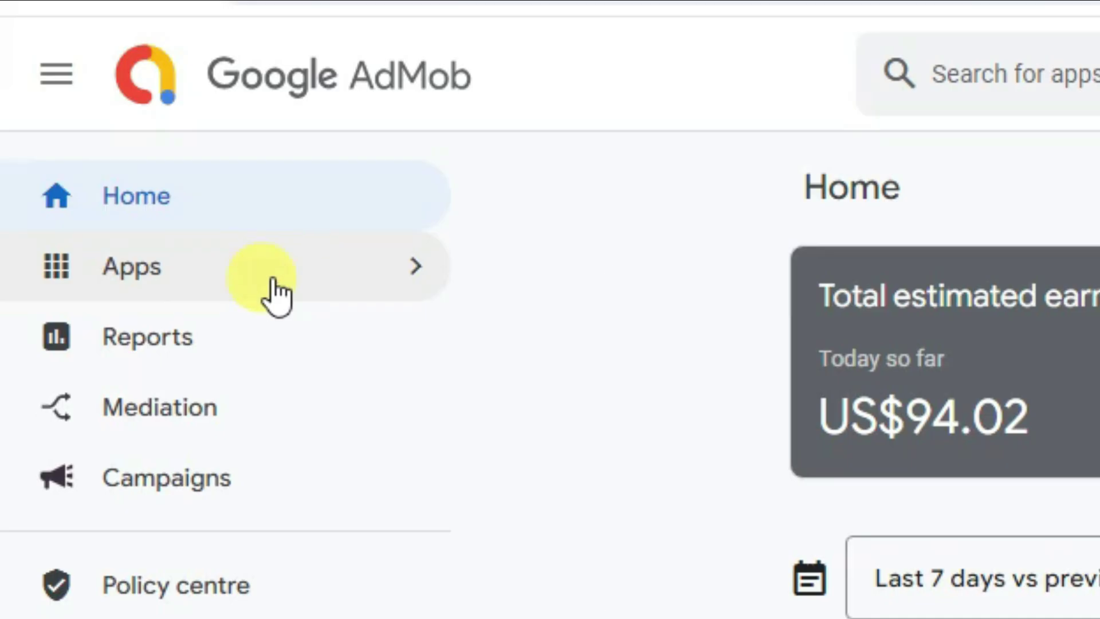
mouse_move(270, 295)
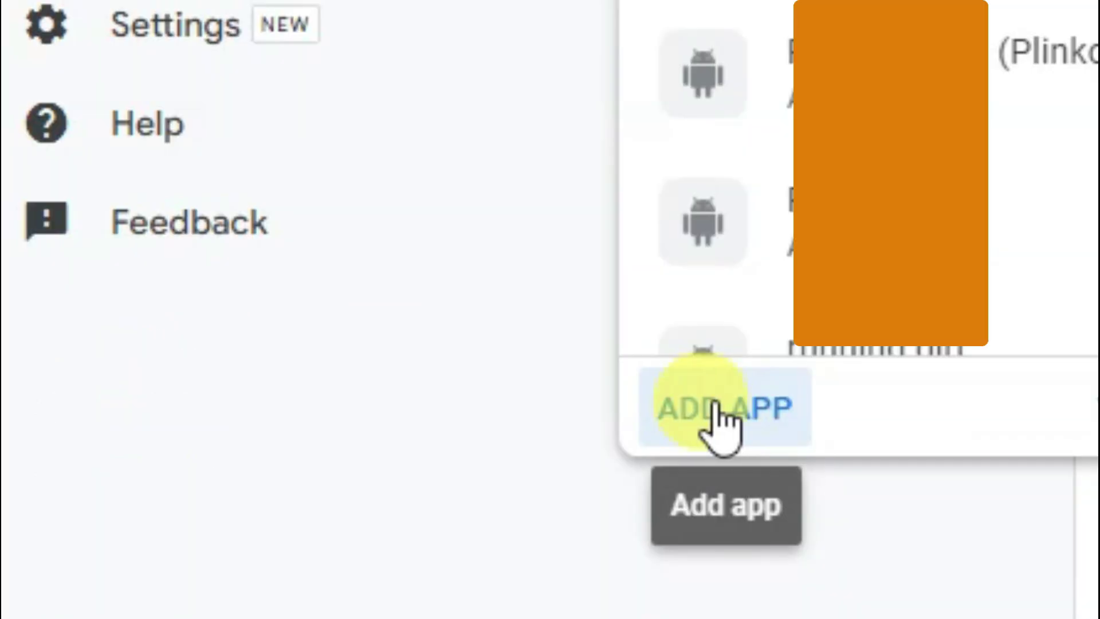
- Add an Android app 'Business and Finance', not listed on an app store, in AdMob
click(724, 407)
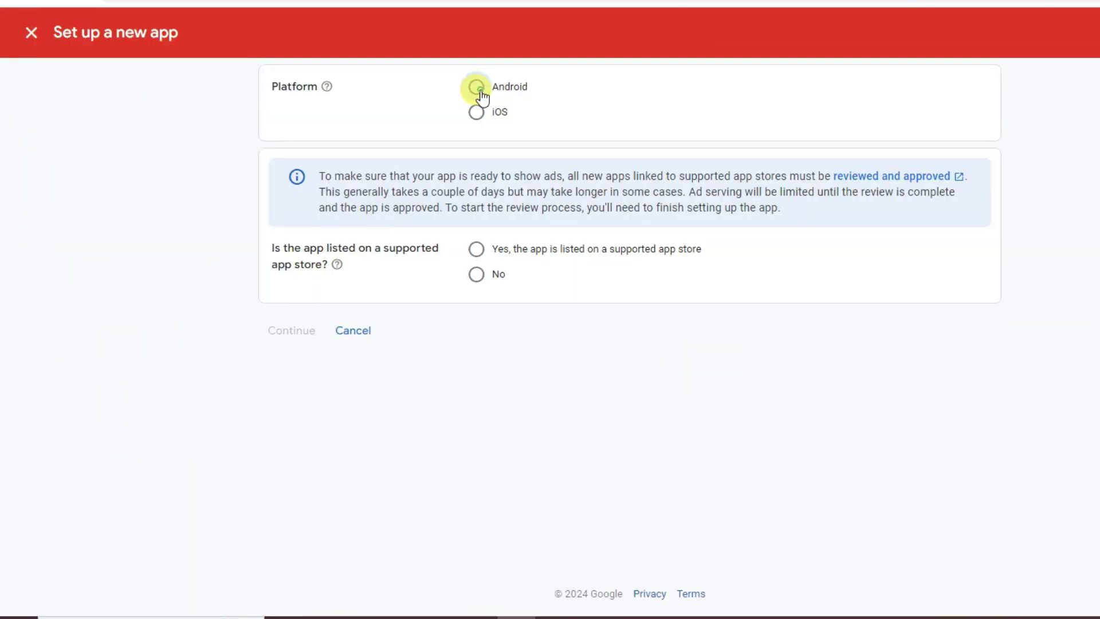
click(477, 87)
click(476, 275)
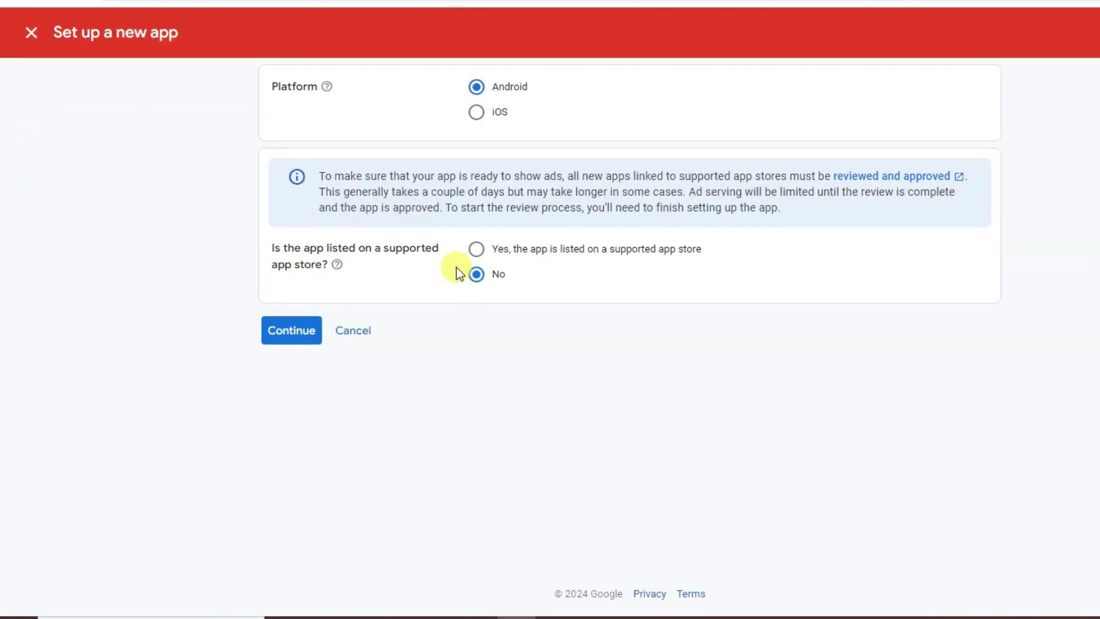
click(291, 331)
click(547, 150)
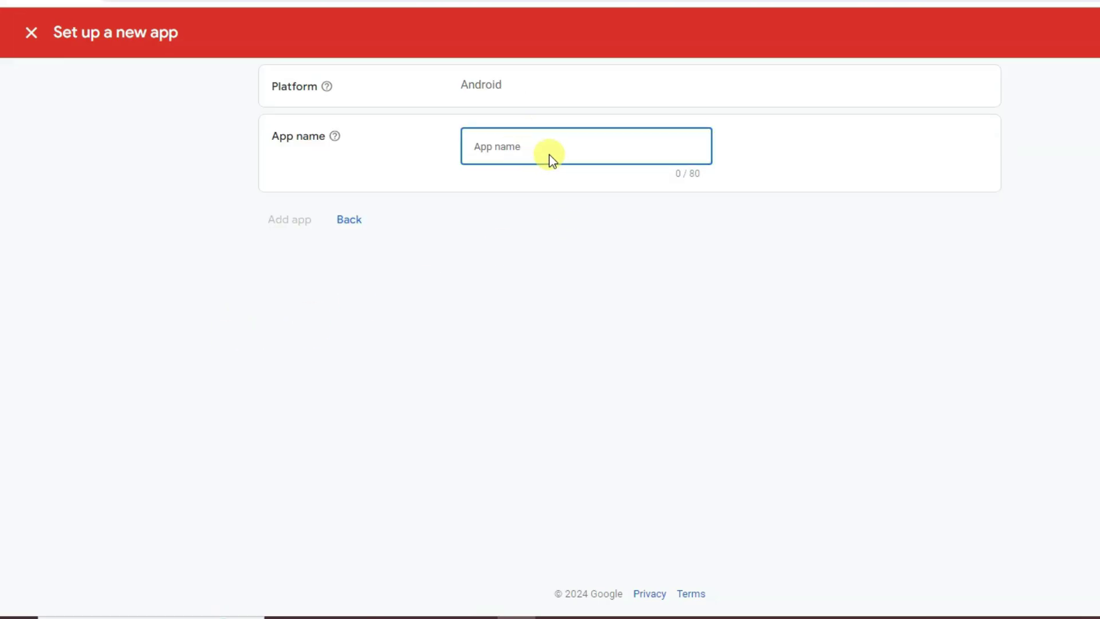
text(Business and Finance)
click(302, 246)
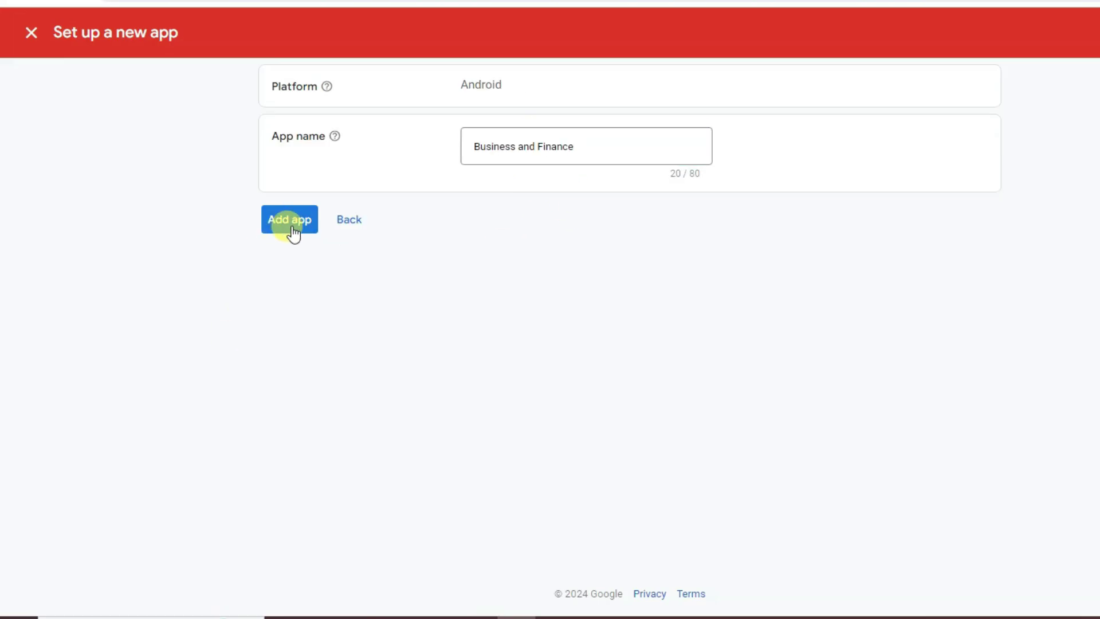
click(294, 226)
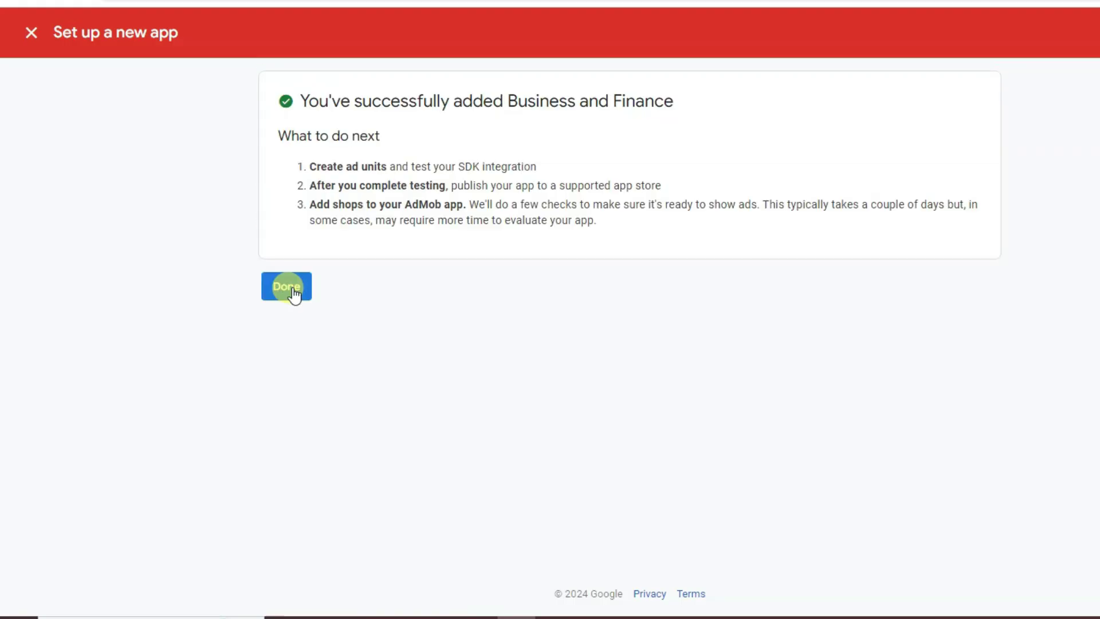
click(290, 290)
- Create a Banner ad unit named 'Banner ads for business' and select its ID
click(734, 363)
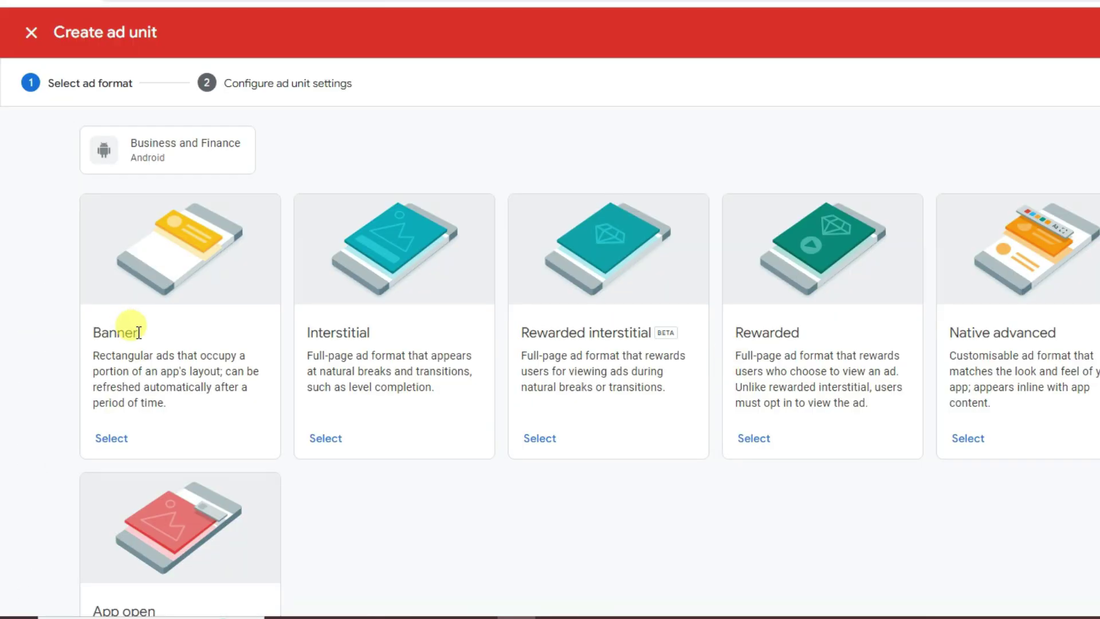
double_click(139, 332)
drag(366, 333, 304, 332)
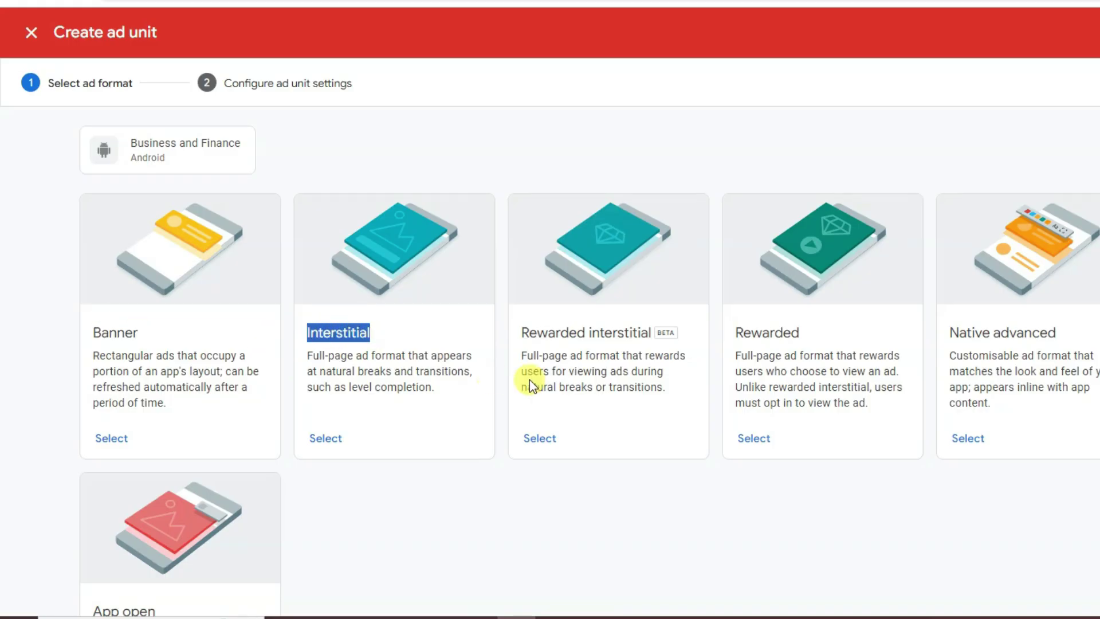
drag(823, 356, 734, 331)
drag(1069, 337, 949, 333)
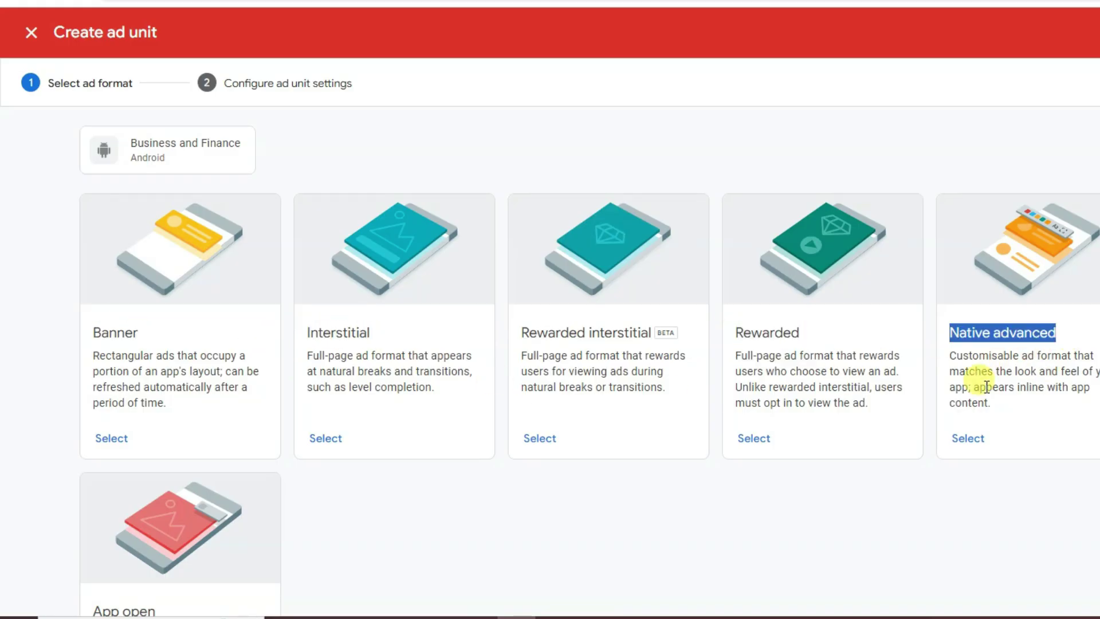
click(114, 439)
click(582, 278)
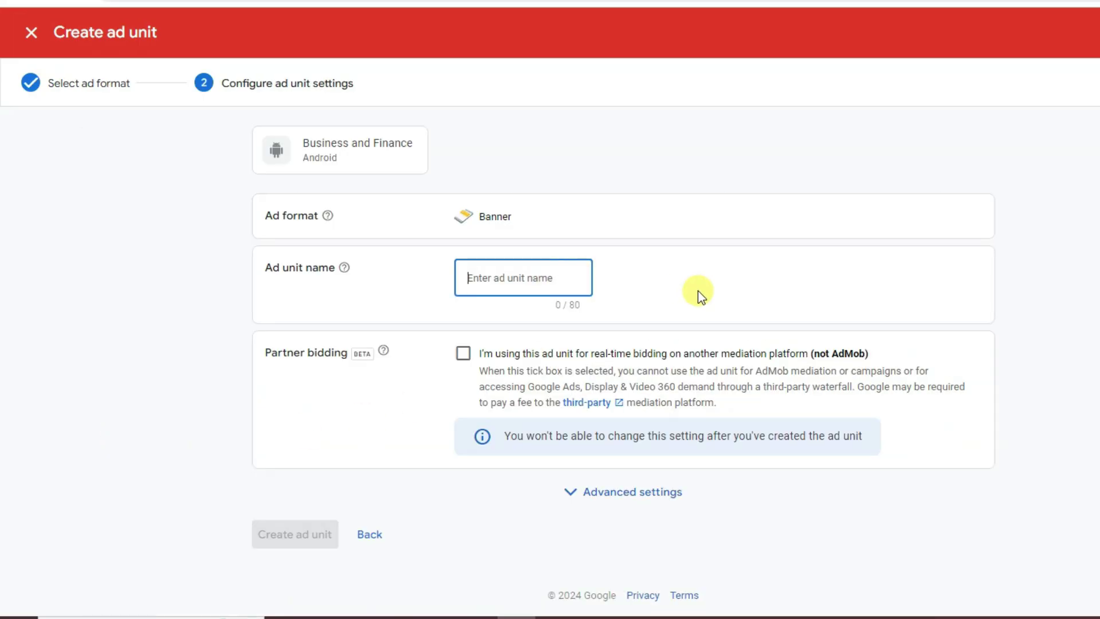
text(Banner ads for business)
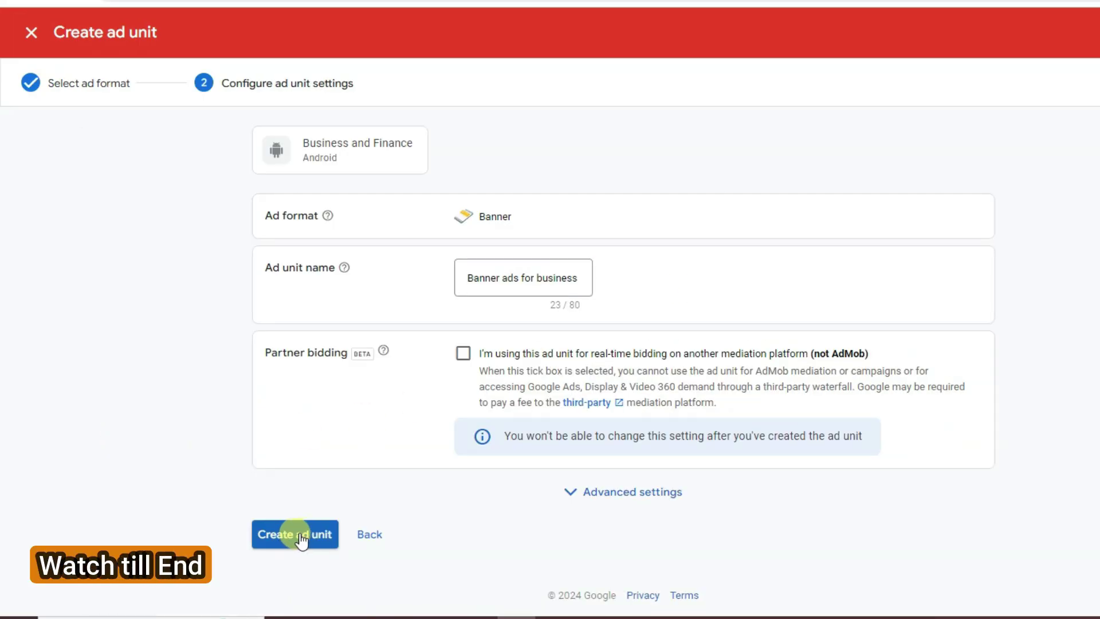
click(299, 536)
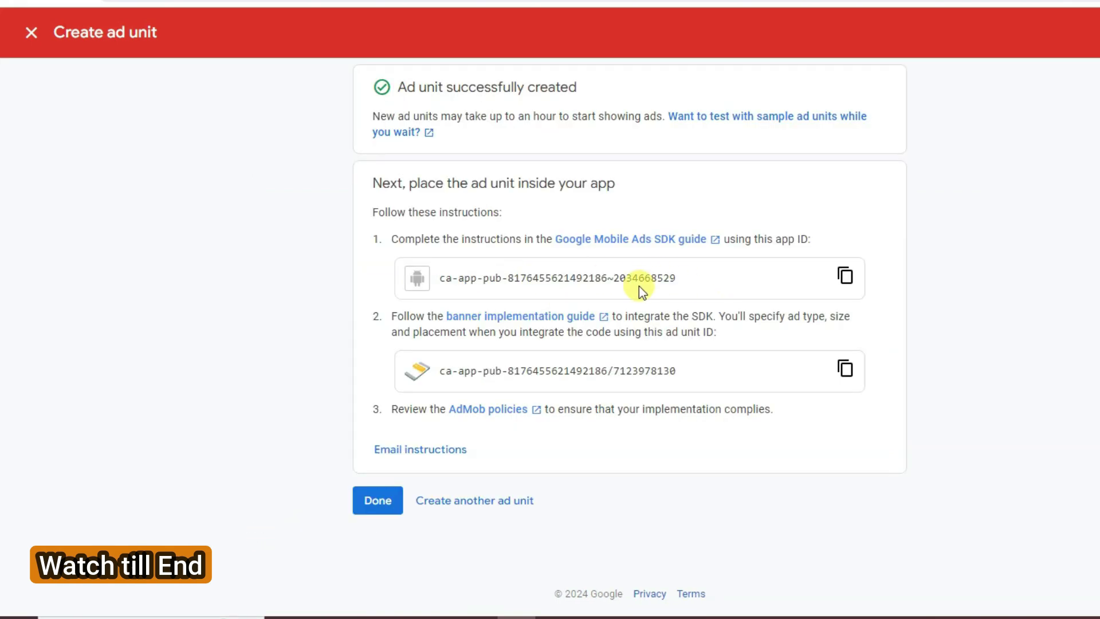
drag(678, 373, 449, 363)
- Paste the AdMob app ID into the app's Admob App ID setting, save, and confirm regeneration
click(750, 368)
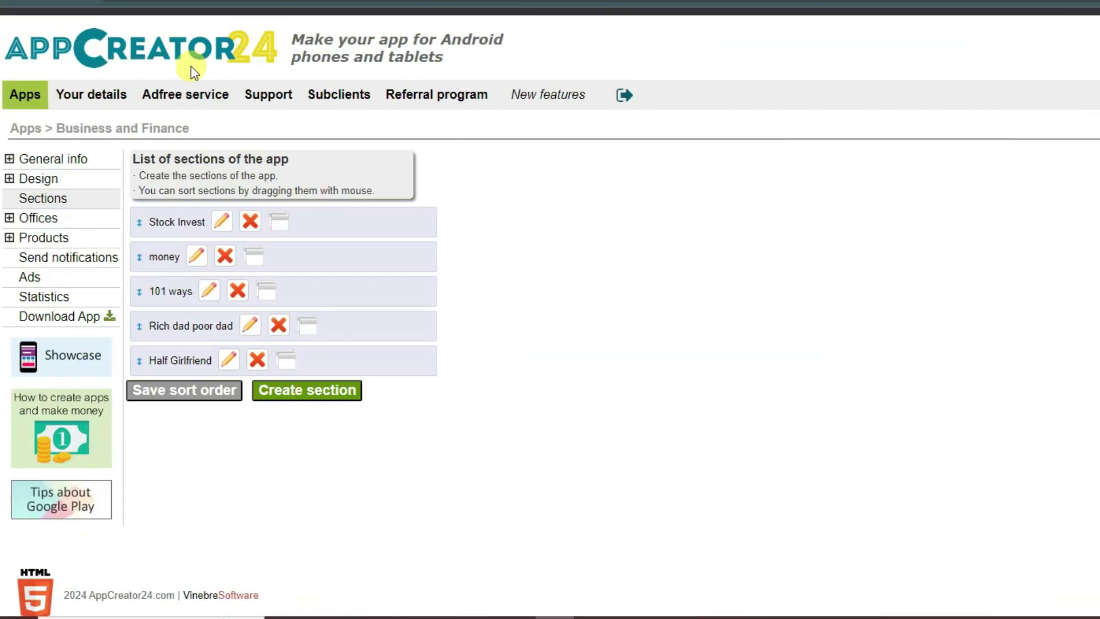
click(72, 161)
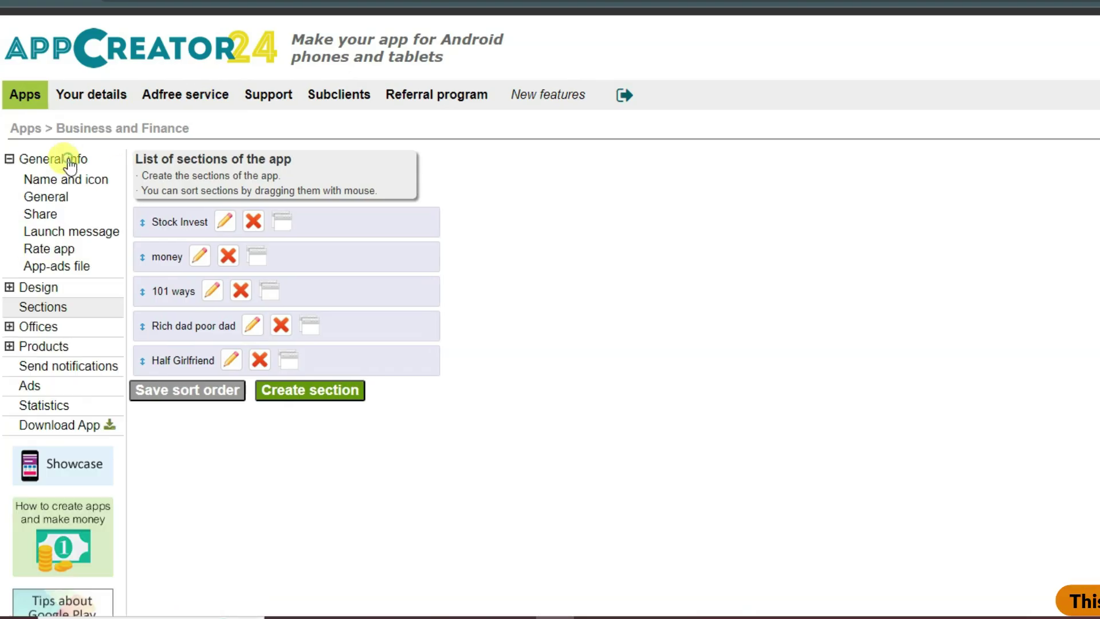
click(95, 183)
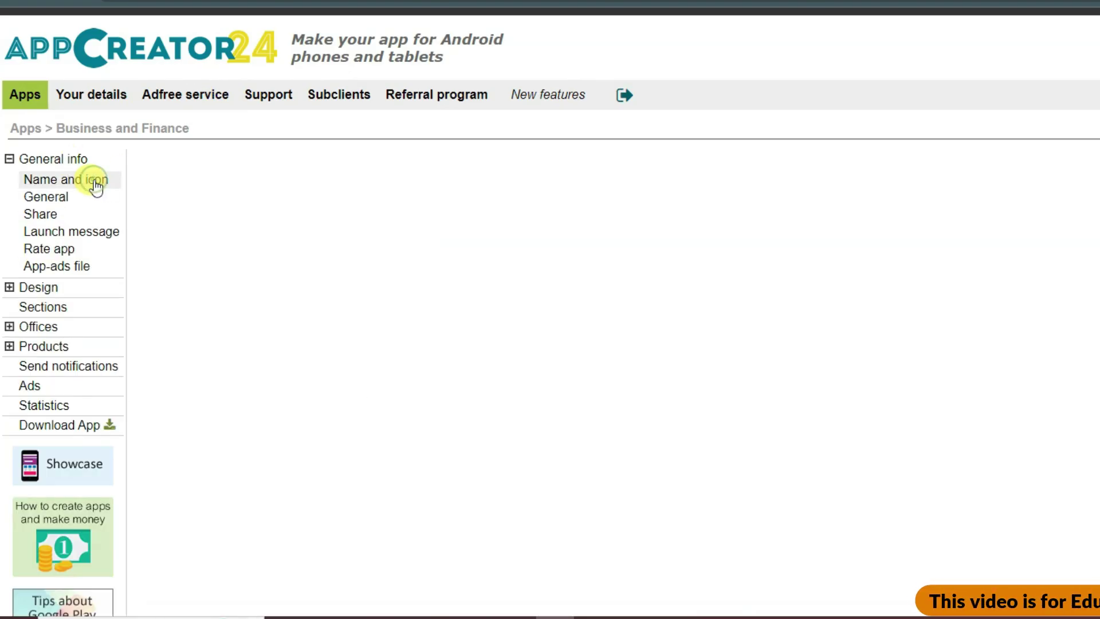
scroll(555, 263, down, 15)
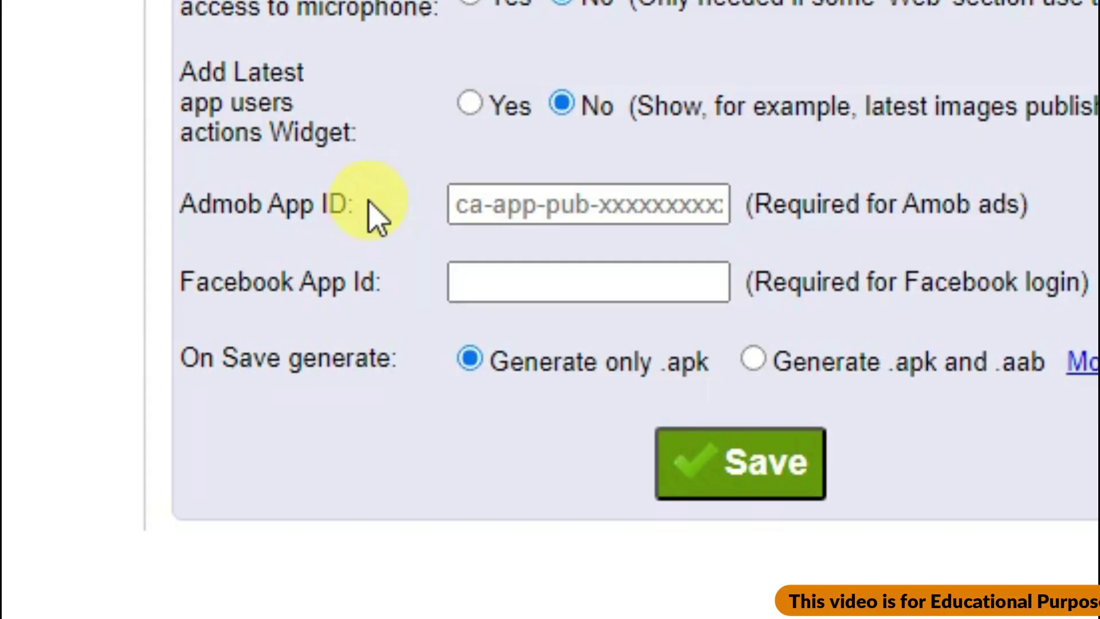
drag(348, 202, 192, 196)
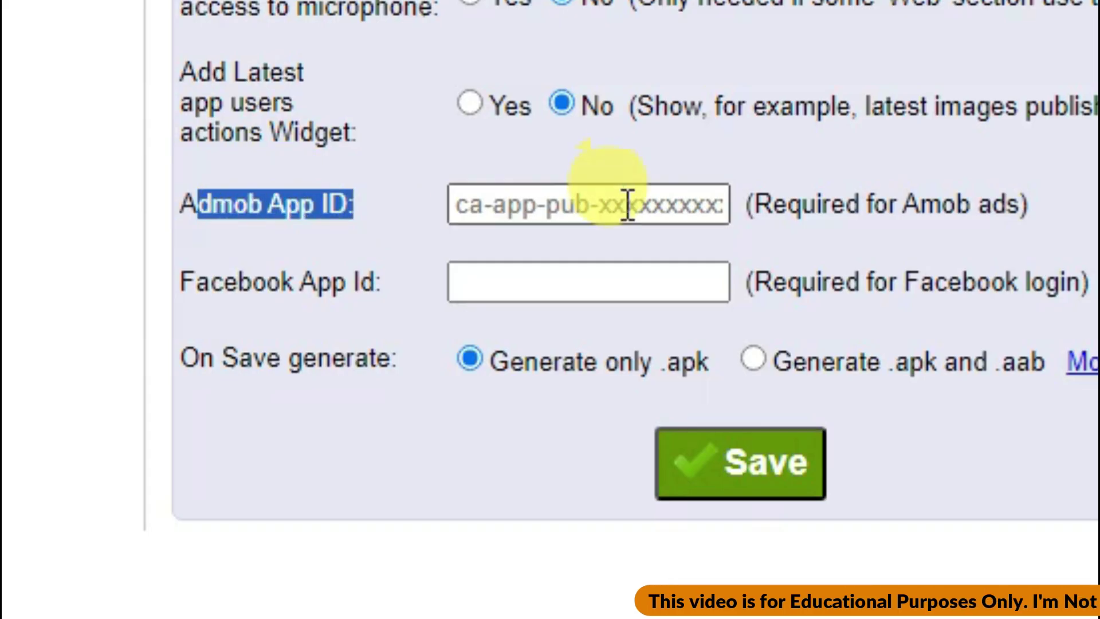
click(619, 201)
right_click(306, 385)
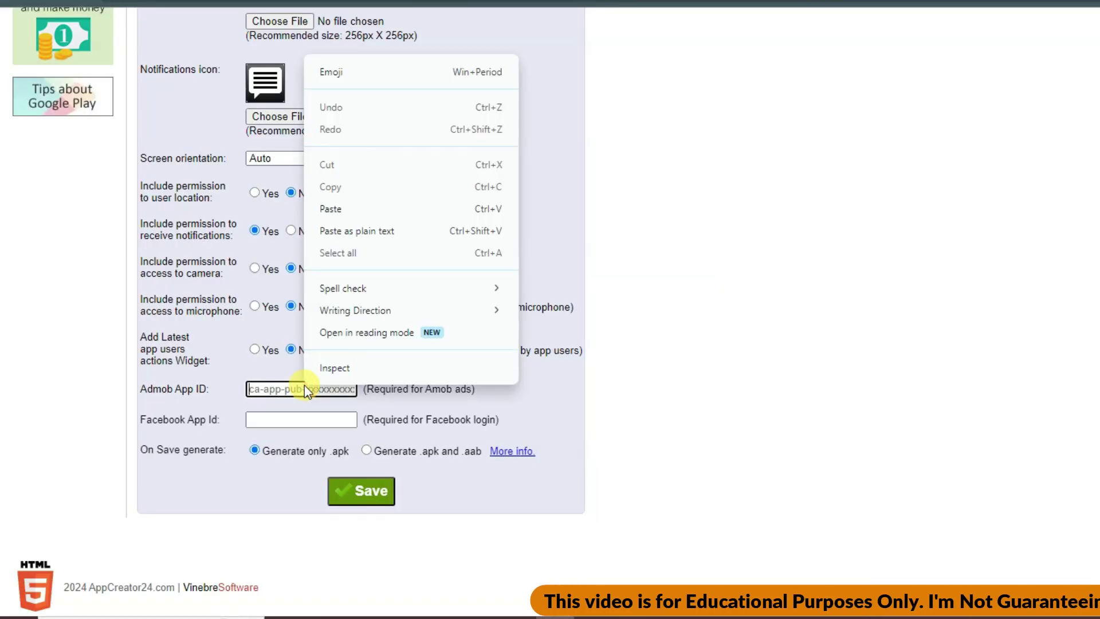
click(356, 205)
click(371, 498)
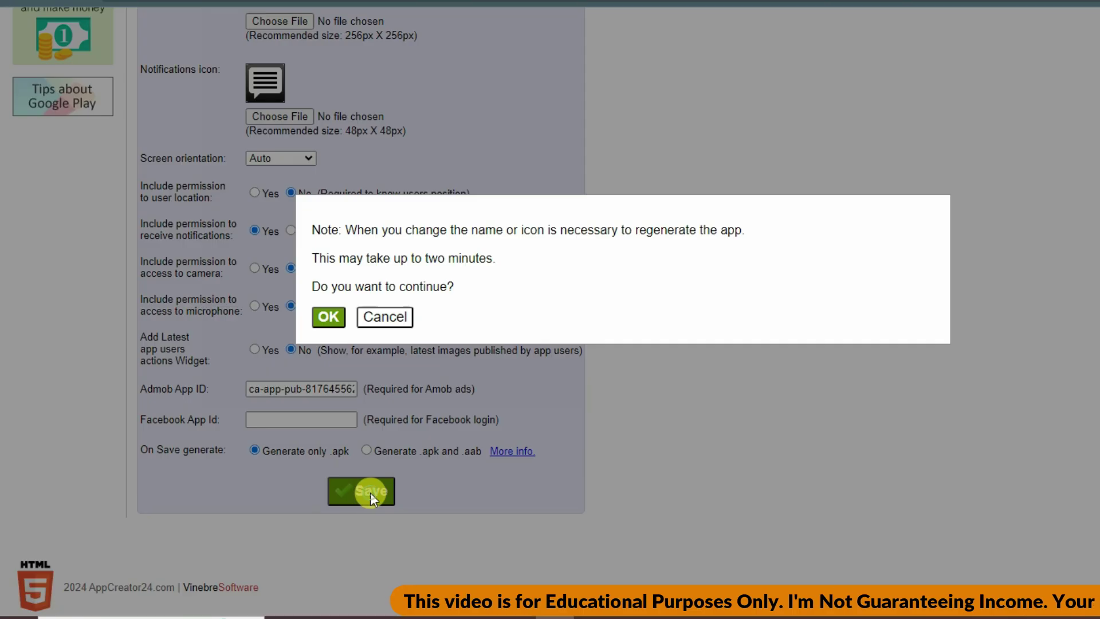
click(329, 318)
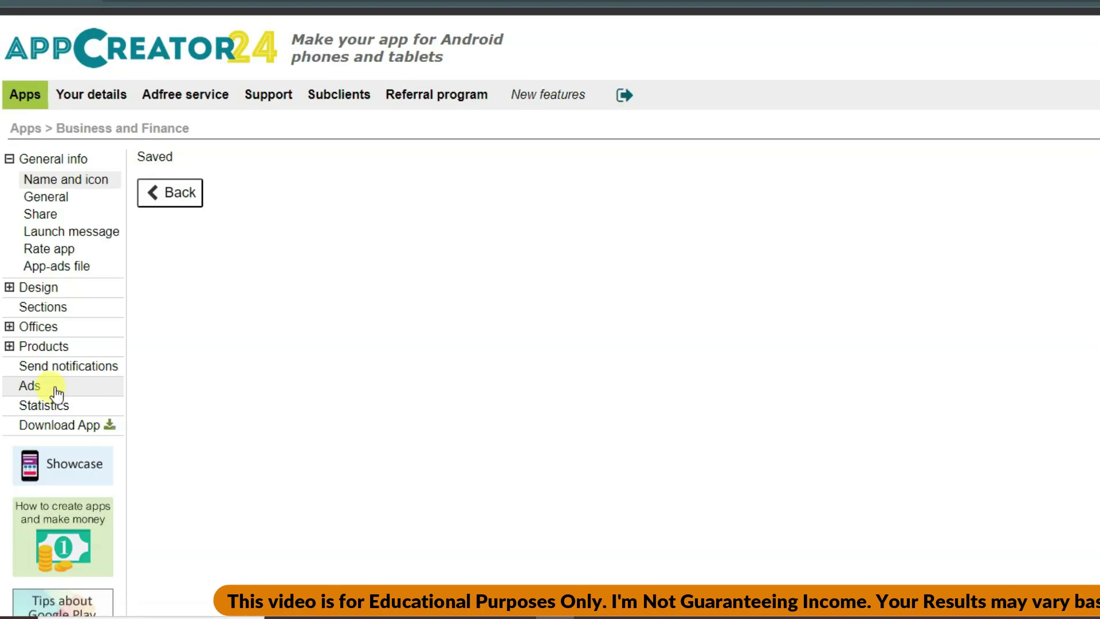
click(34, 386)
- Copy the banner ad unit ID from AdMob into the BANNER Admob Ad unit ID field
click(319, 256)
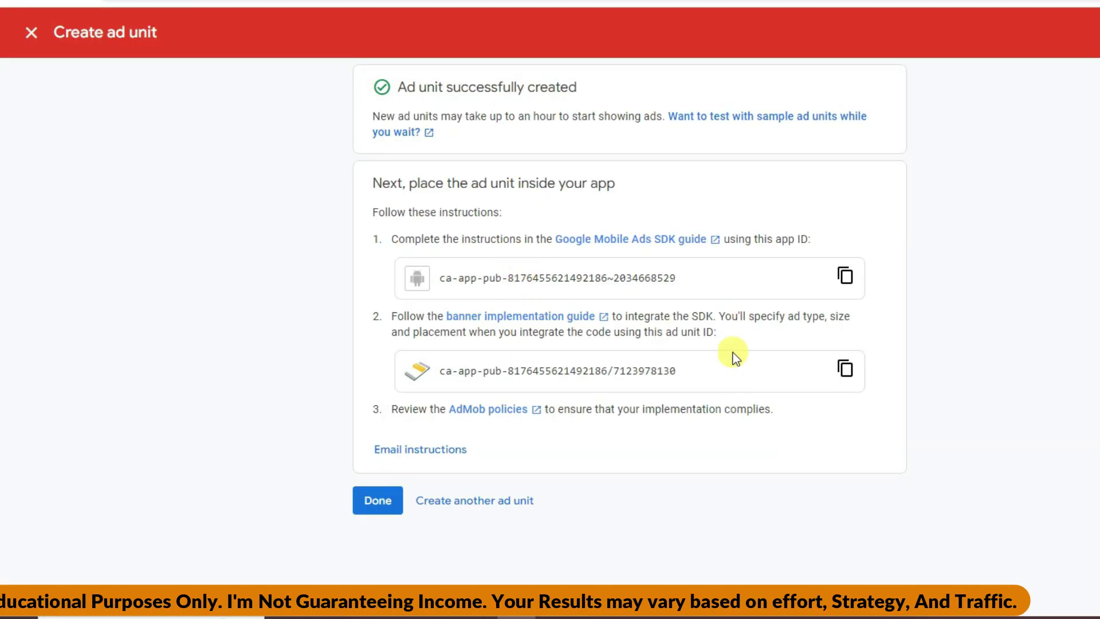
double_click(651, 369)
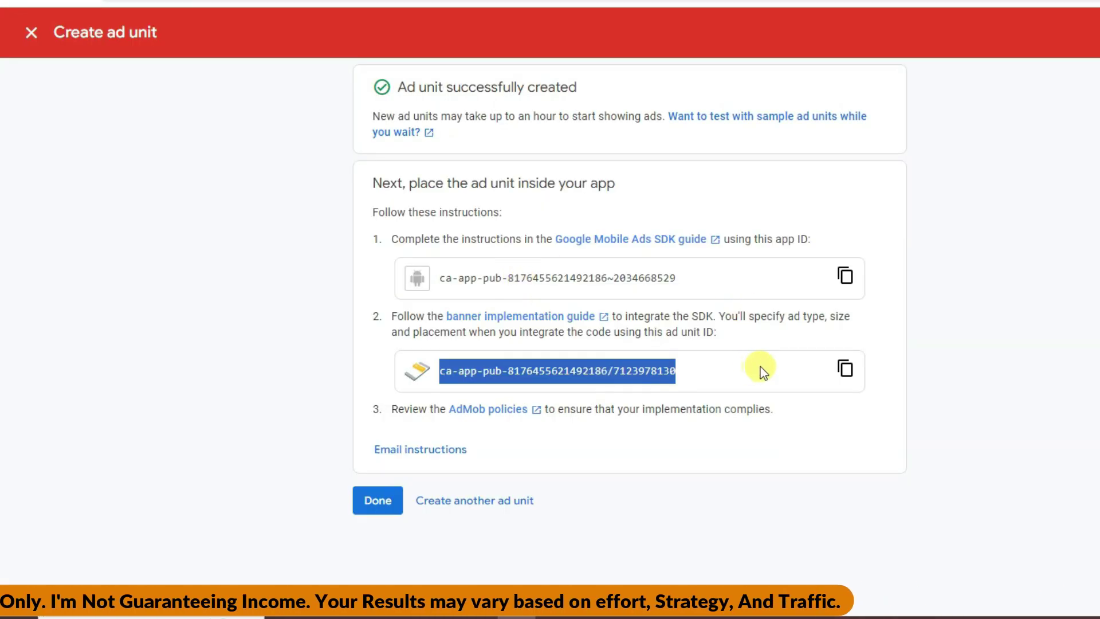
click(845, 368)
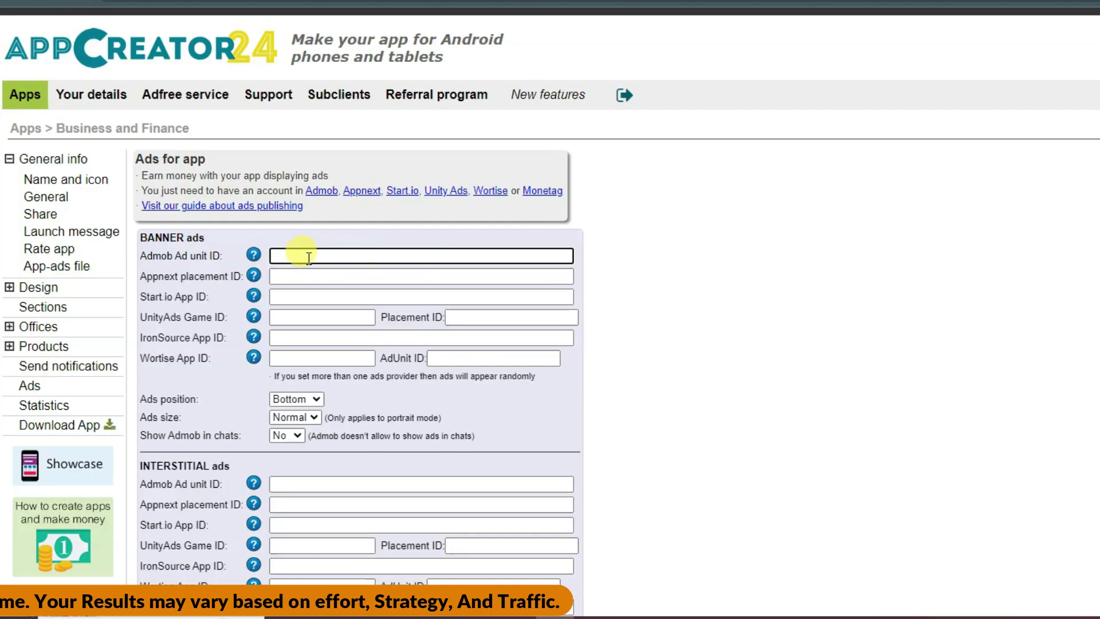
right_click(307, 257)
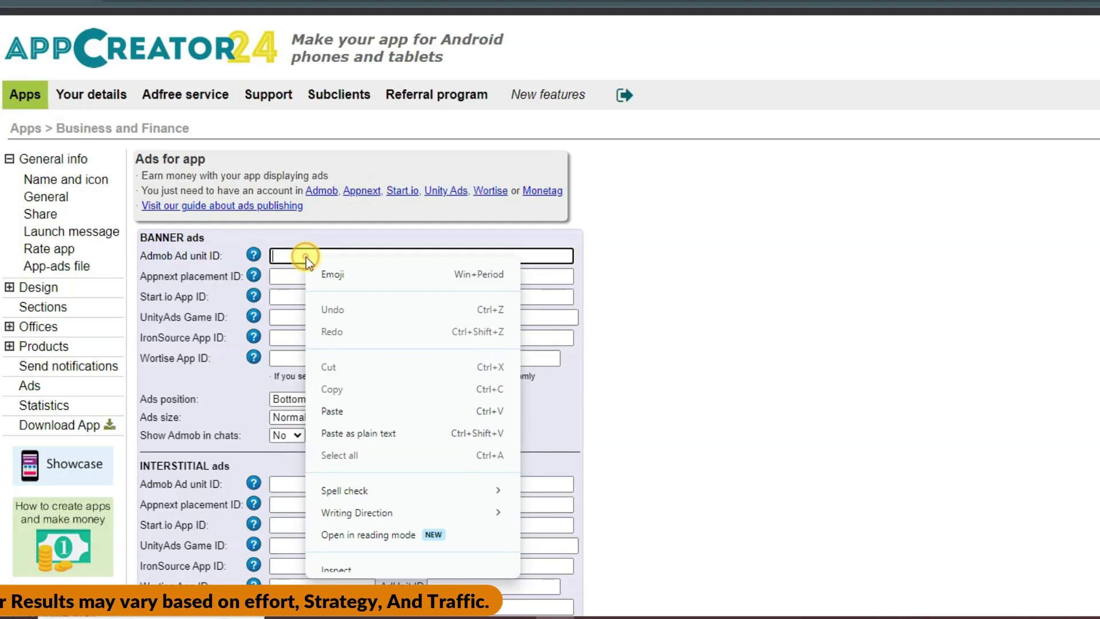
click(332, 412)
scroll(265, 224, down, 4)
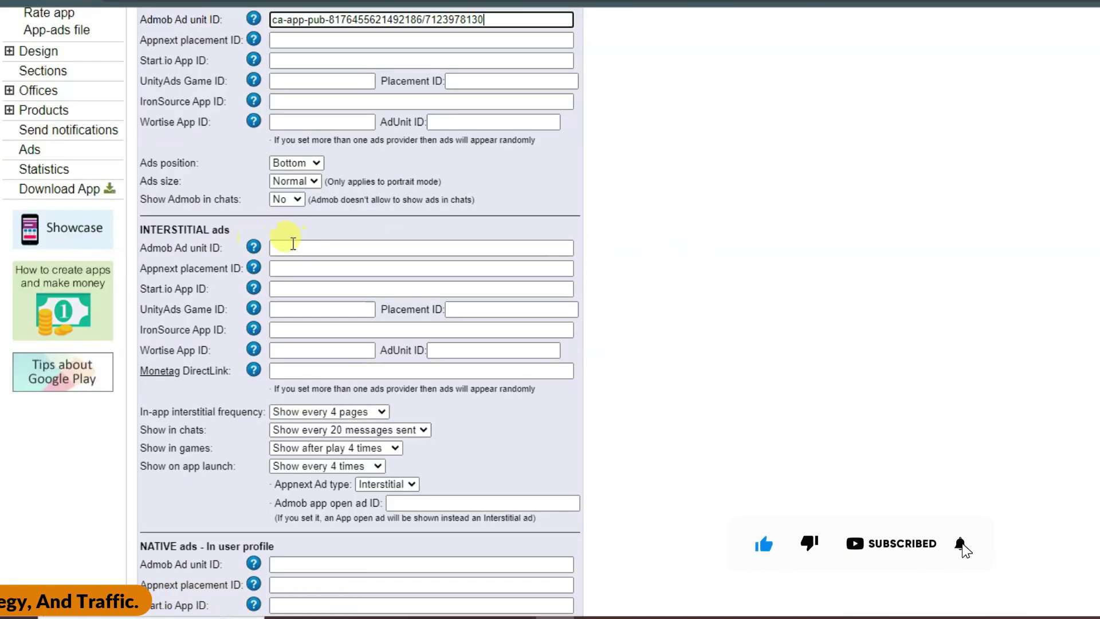
scroll(349, 250, down, 5)
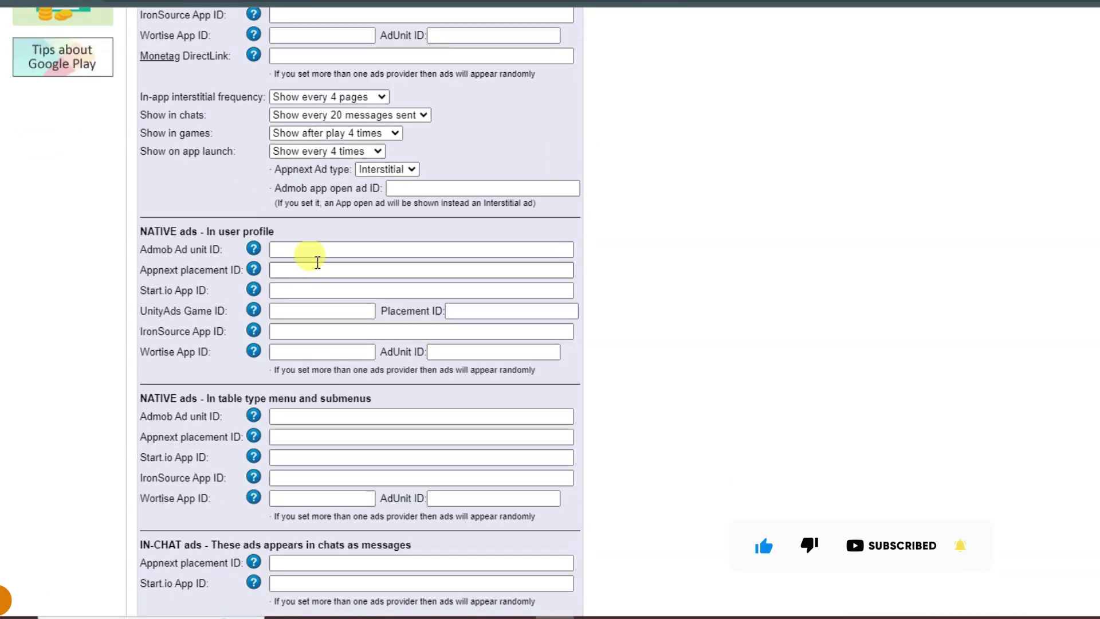
scroll(336, 248, down, 8)
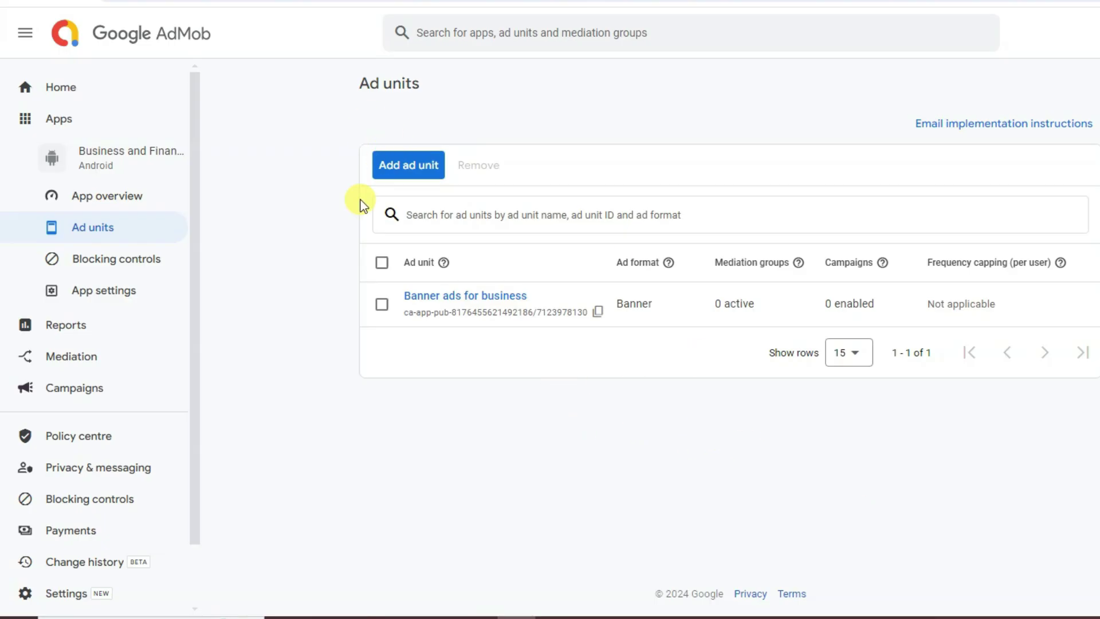
- Create an Interstitial ad unit named 'ins' in AdMob and copy its ID
click(397, 176)
drag(310, 344, 376, 342)
click(393, 339)
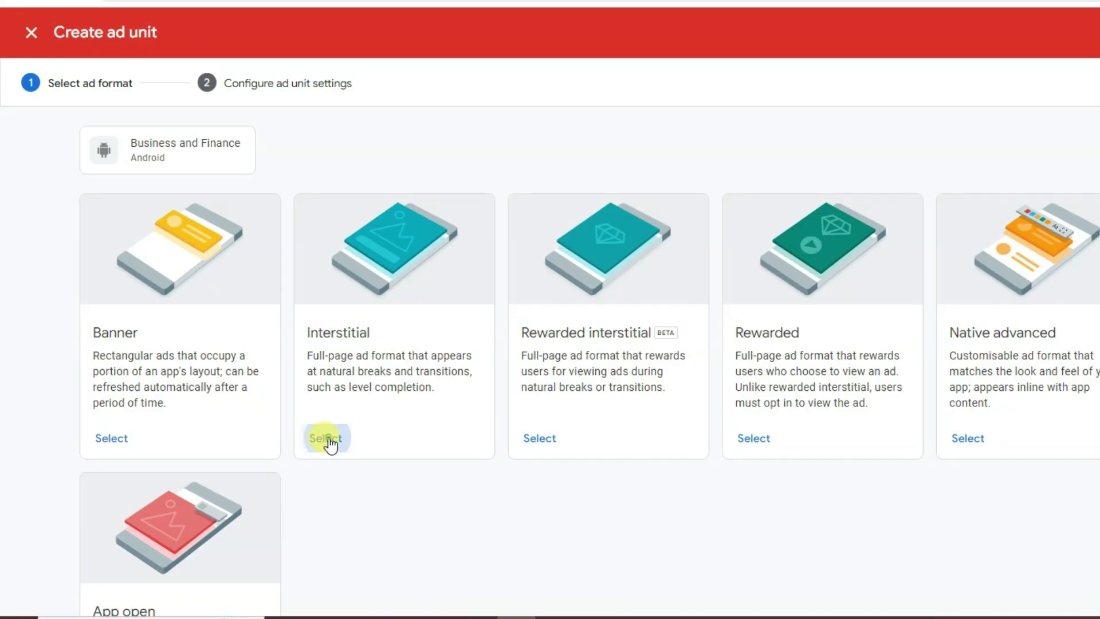
click(327, 439)
click(552, 283)
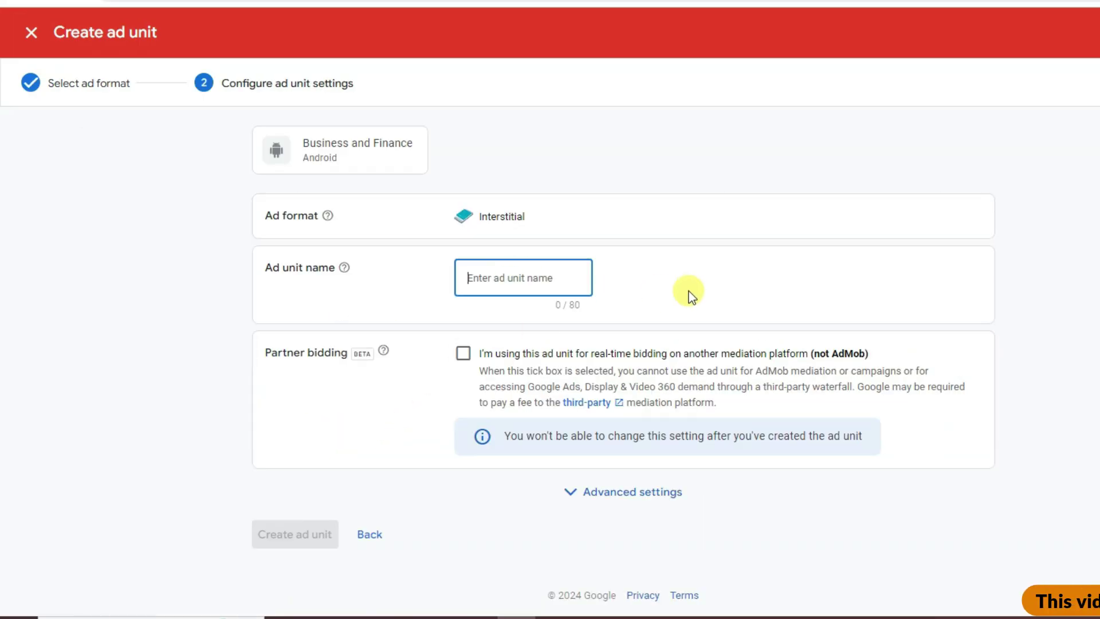
text(ins)
click(295, 538)
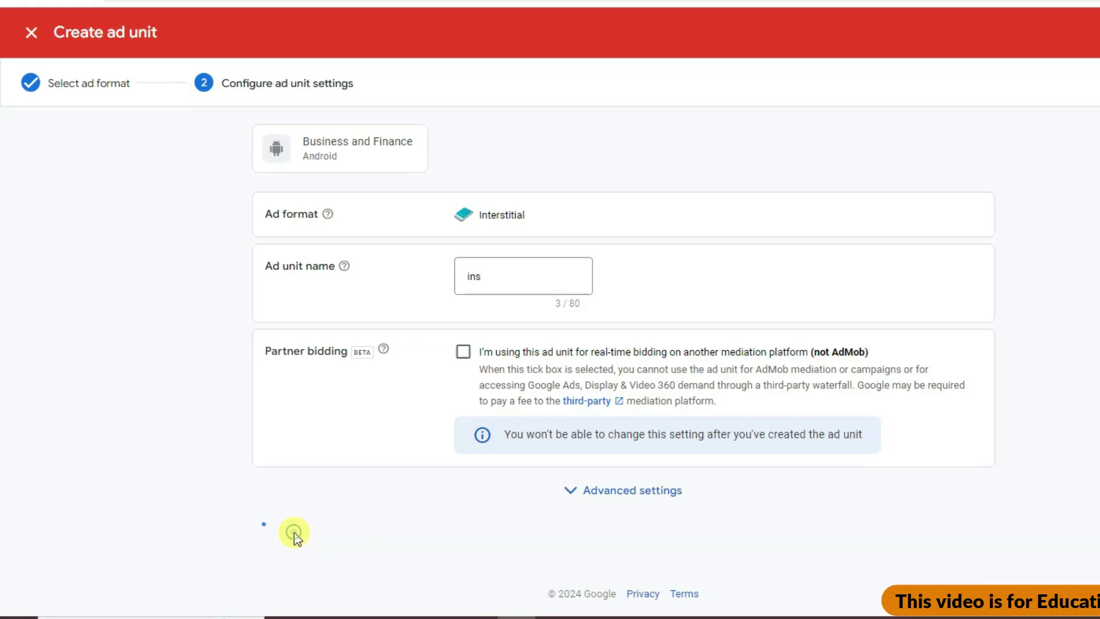
click(593, 370)
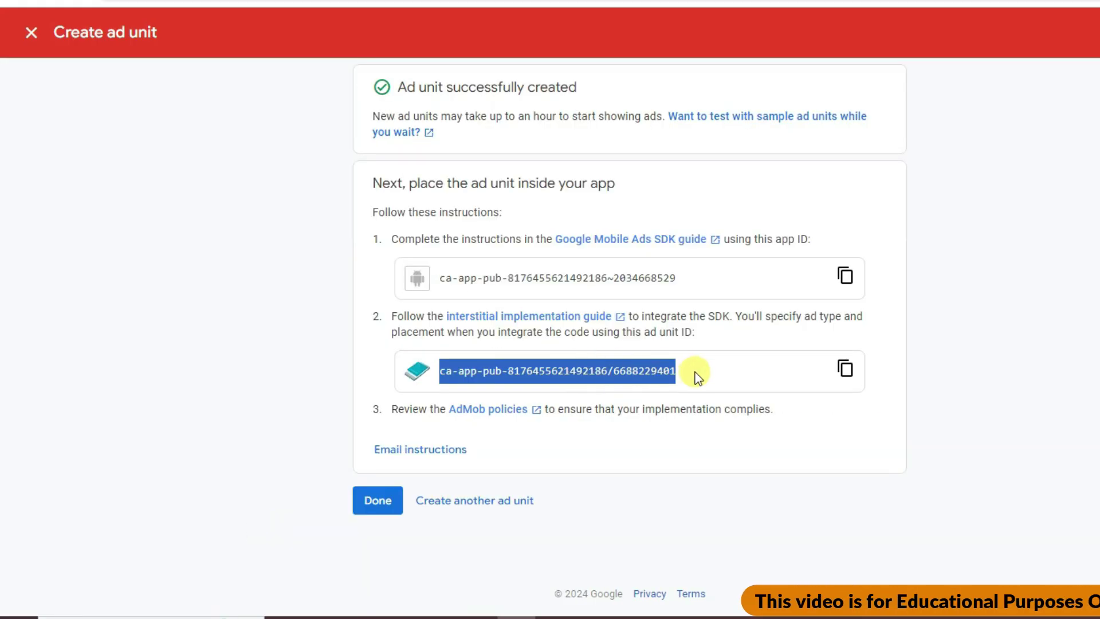
click(845, 369)
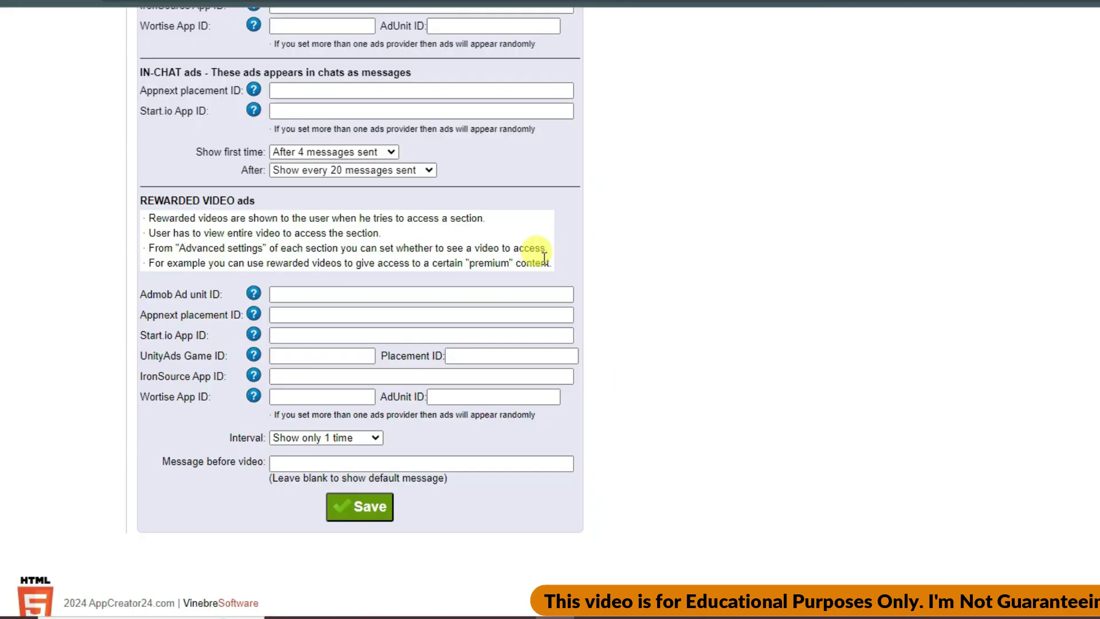
- Paste the interstitial ID into AppCreator24 and save the ad settings with native and rewarded IDs
scroll(538, 246, up, 15)
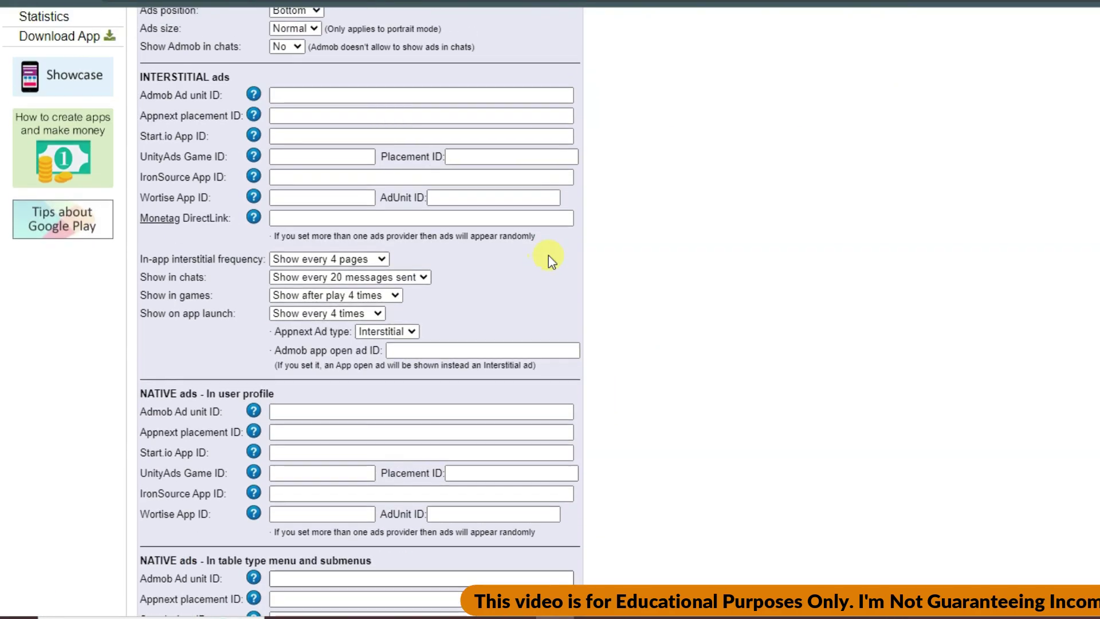
scroll(567, 248, up, 3)
scroll(491, 226, down, 2)
click(316, 325)
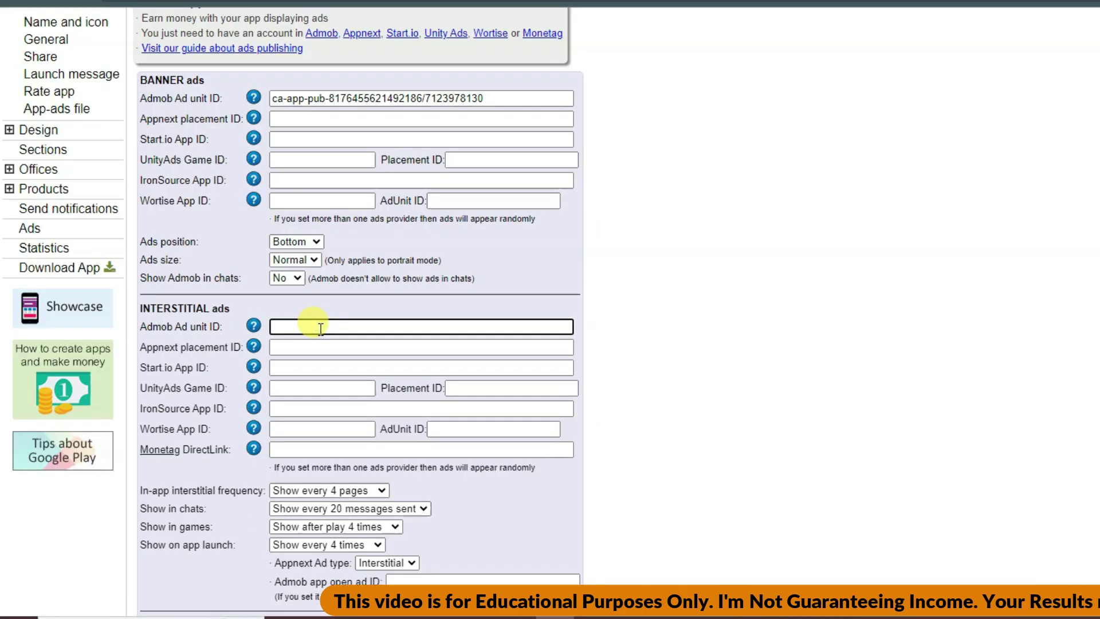
right_click(319, 329)
click(377, 154)
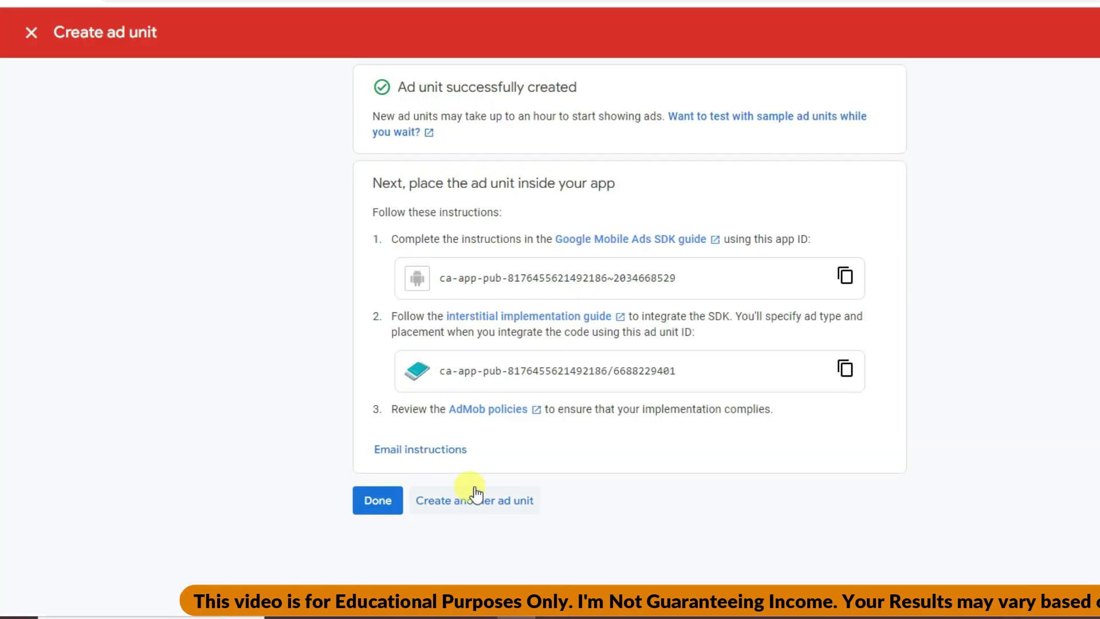
click(371, 500)
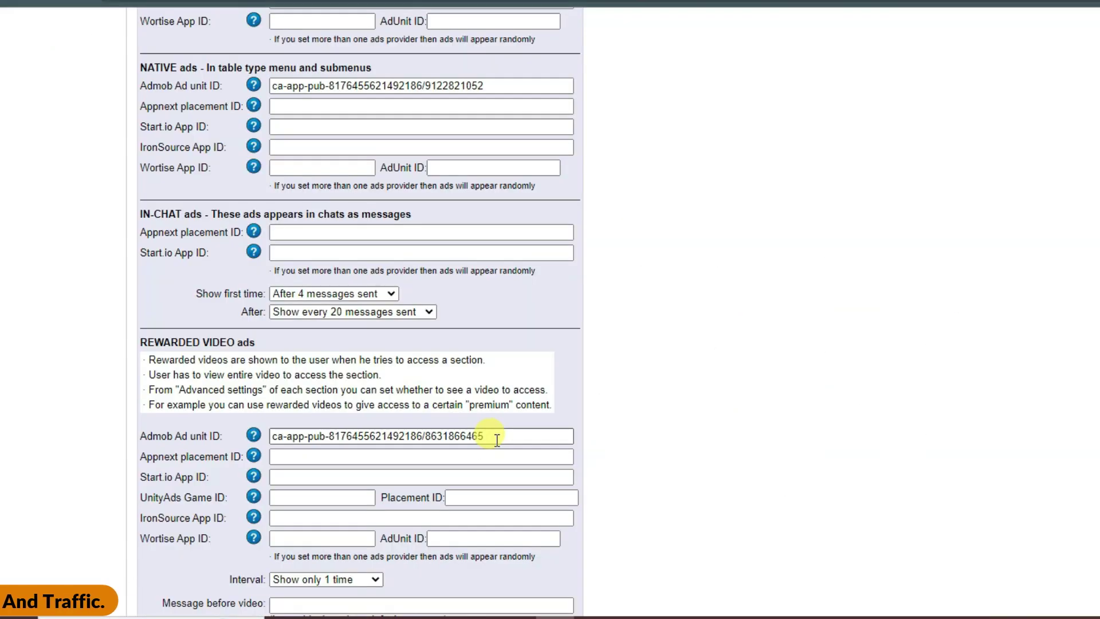
scroll(492, 437, down, 2)
scroll(496, 438, up, 3)
scroll(498, 386, up, 15)
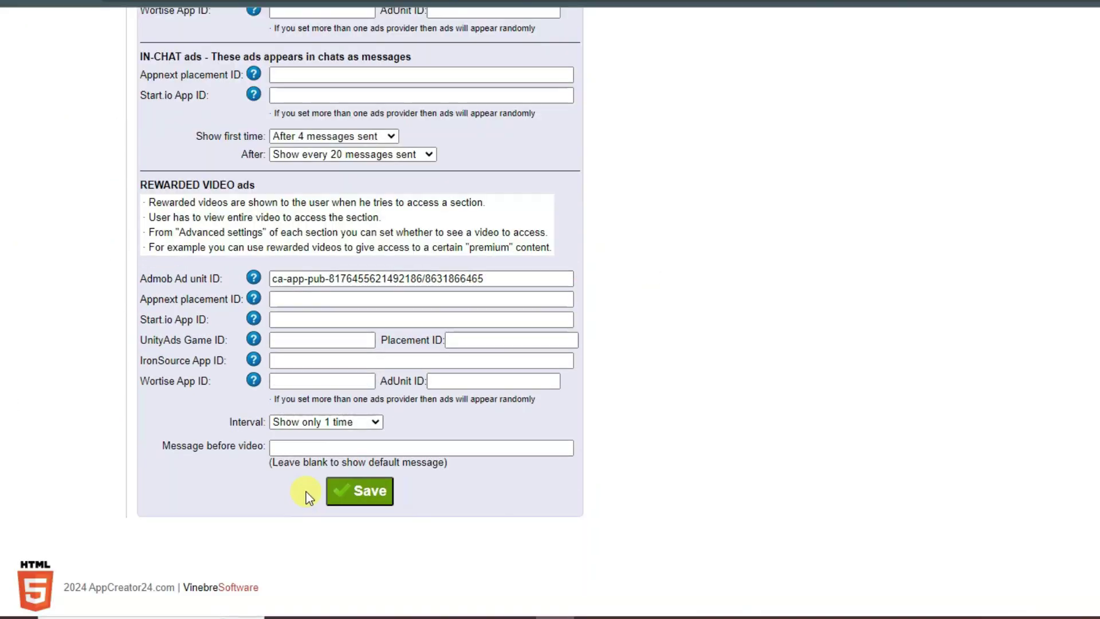
click(359, 491)
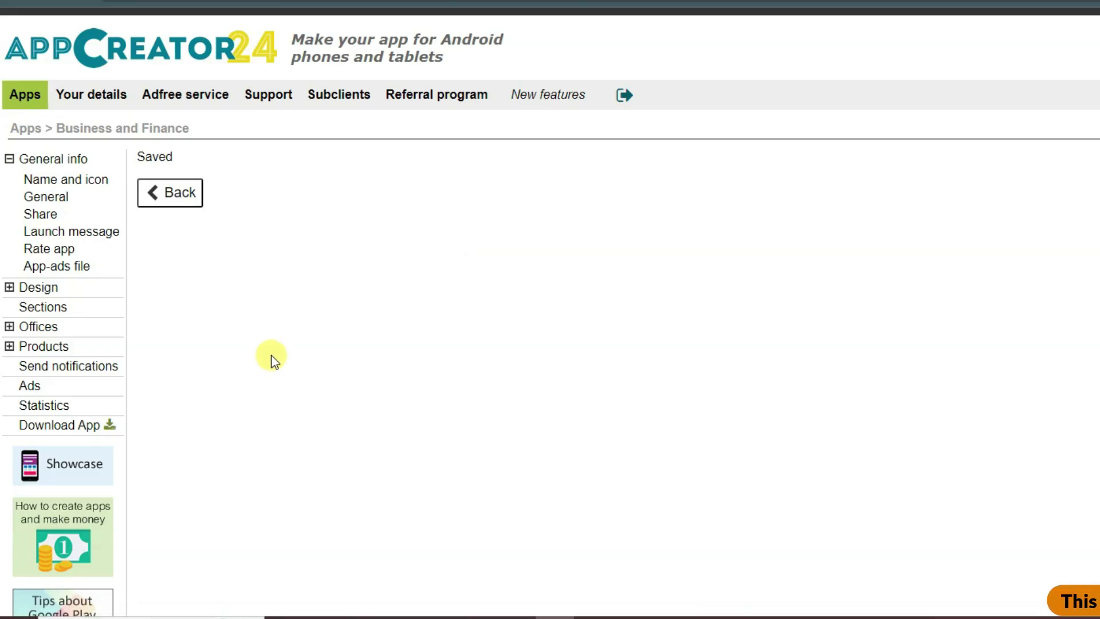
- Download the Business and Finance app as an apk file from the Download App page
click(67, 428)
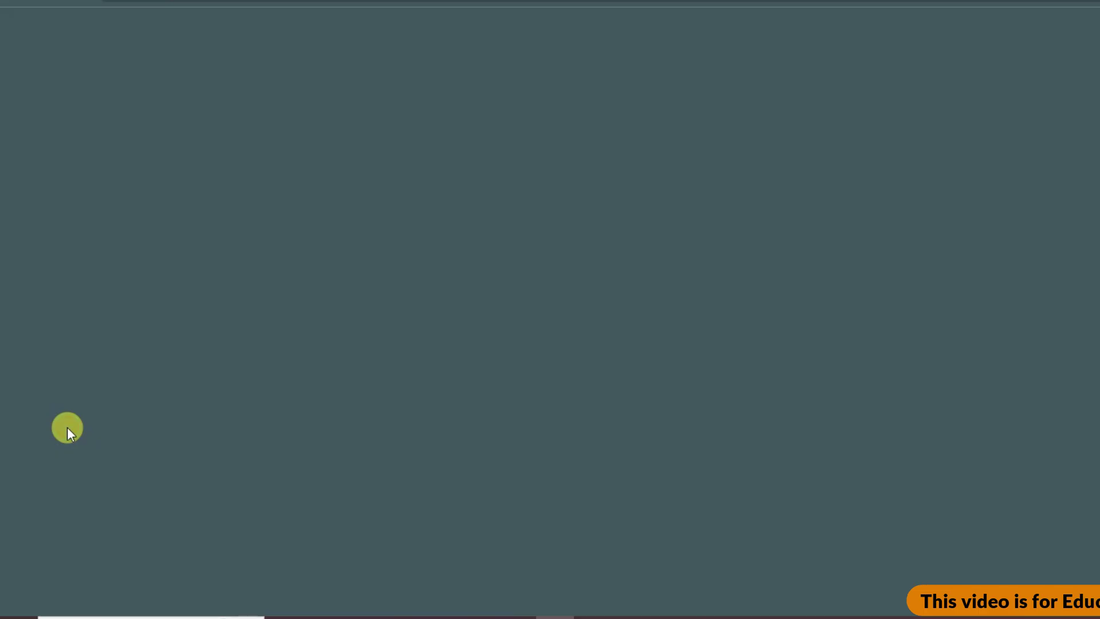
click(464, 274)
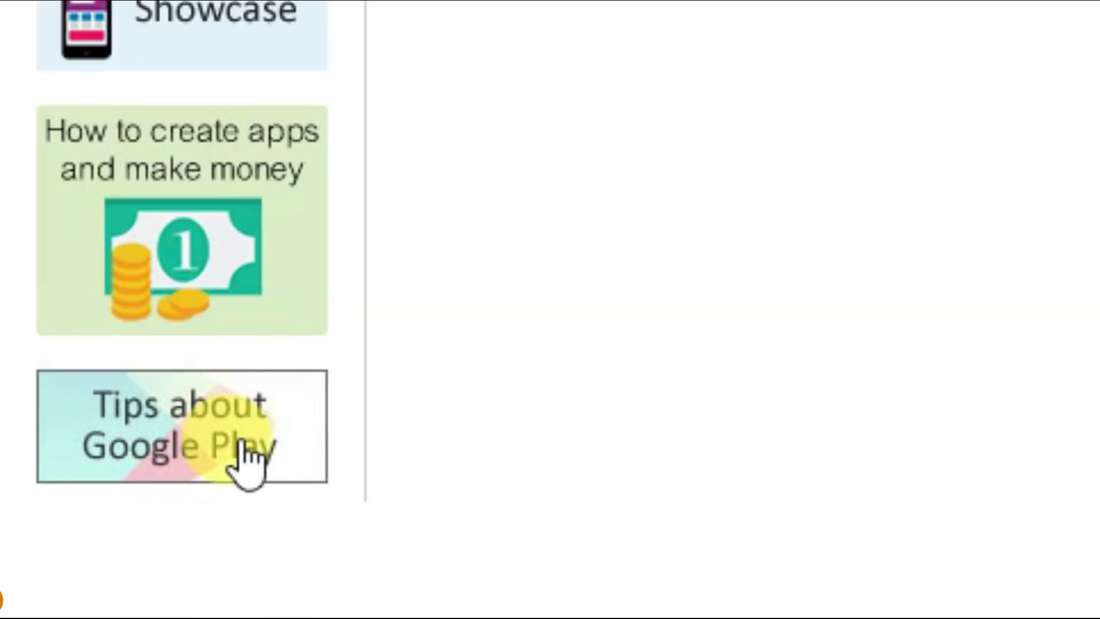
- Open 'Important tips about Google Play' and select the full bullet list of tips
click(184, 465)
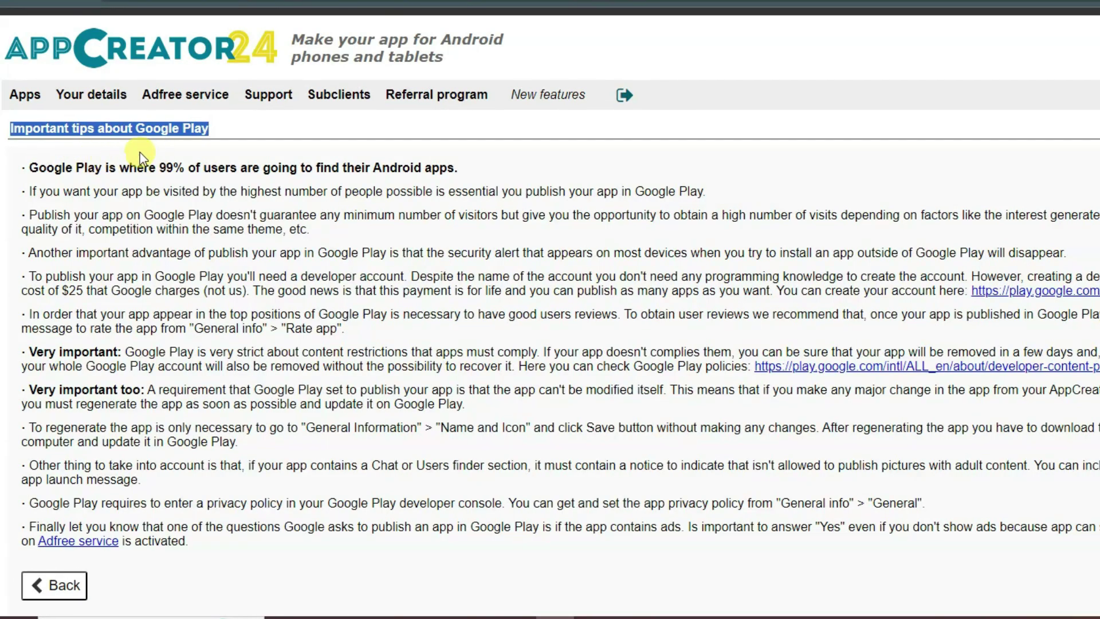
triple_click(415, 235)
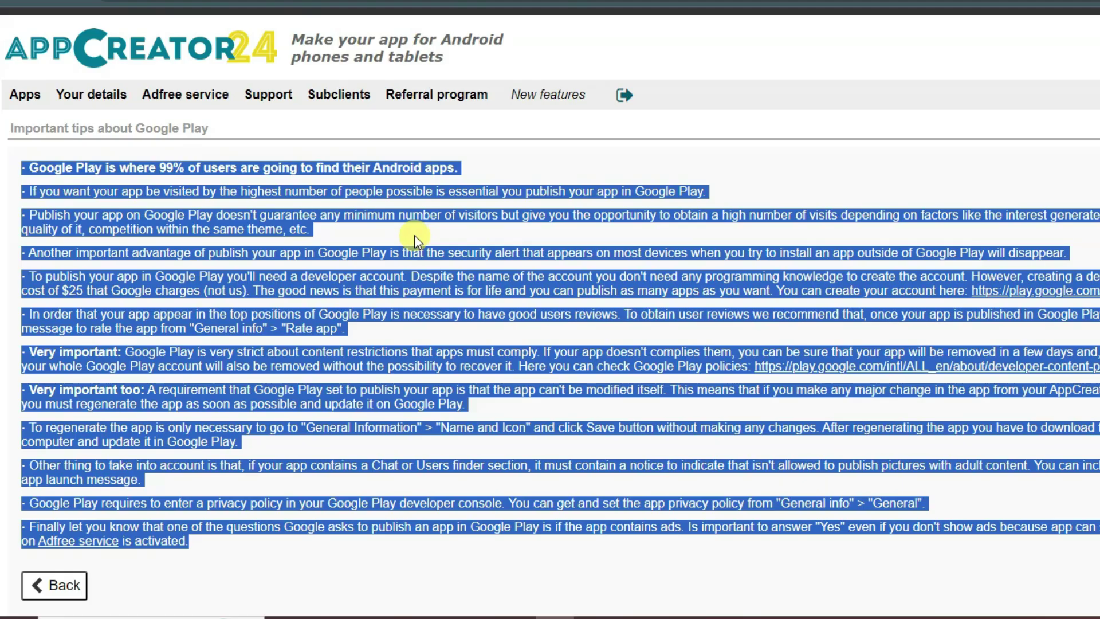